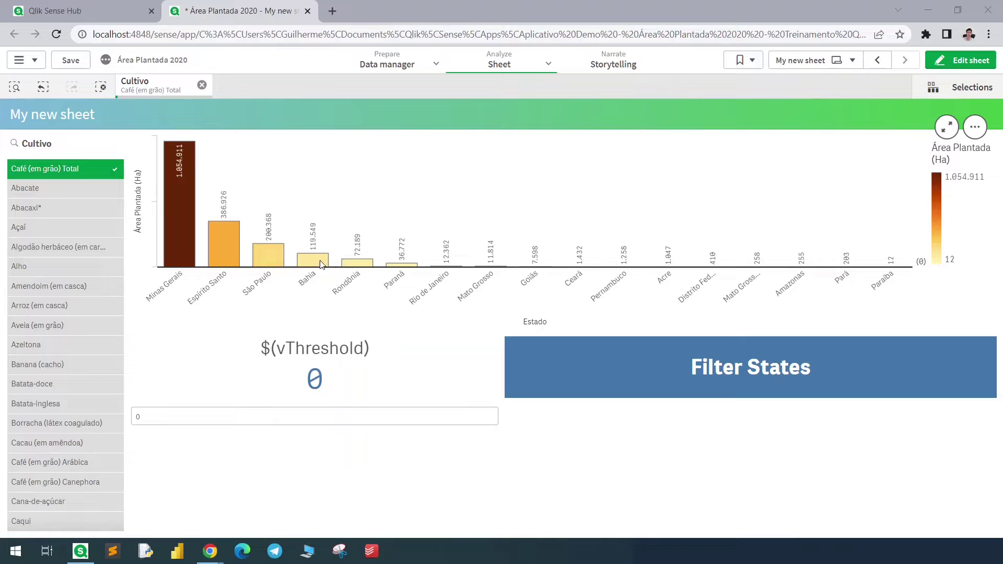
# - Set the threshold to 100000 and filter to the states above it
pyautogui.click(184, 416)
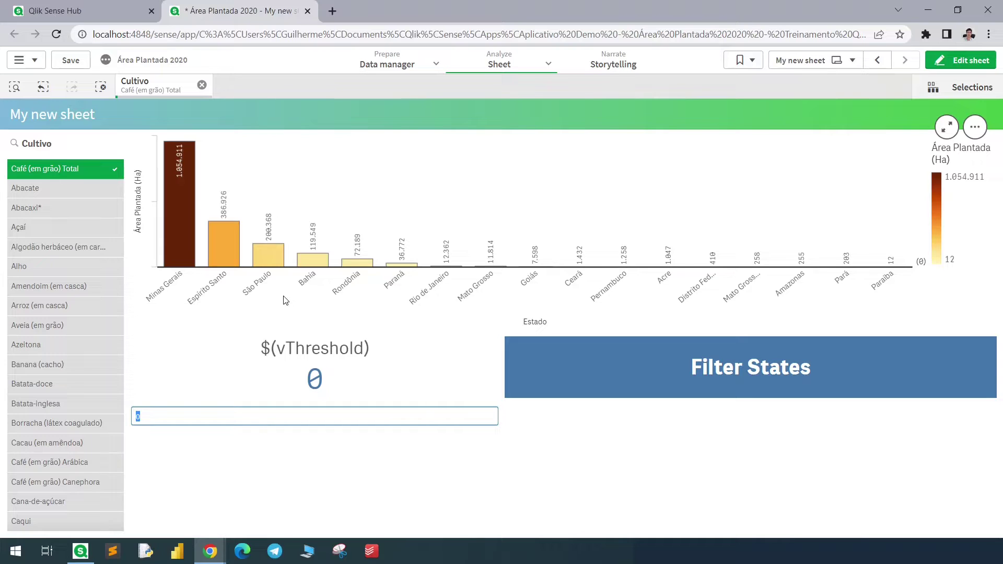
pyautogui.press('Return')
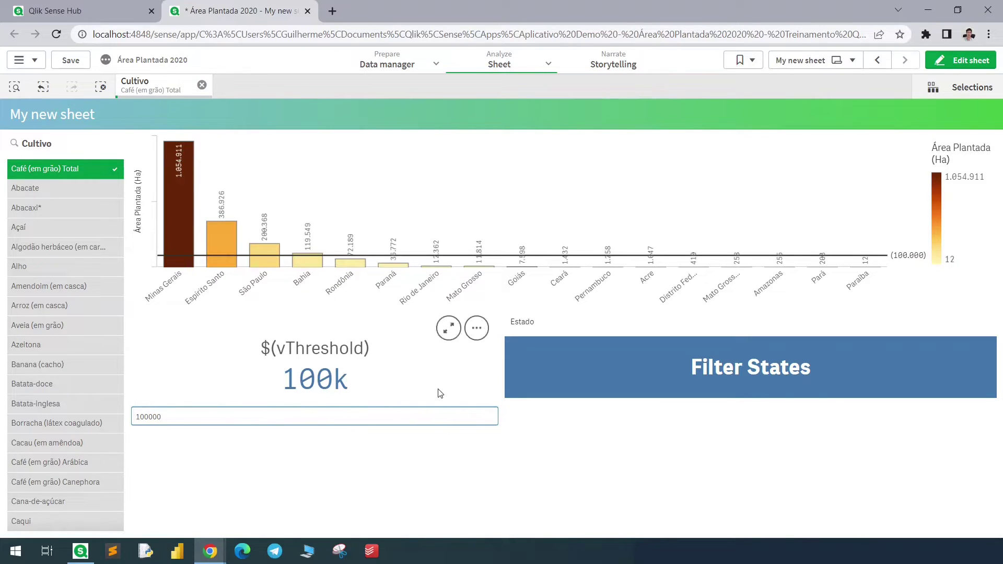
pyautogui.click(732, 383)
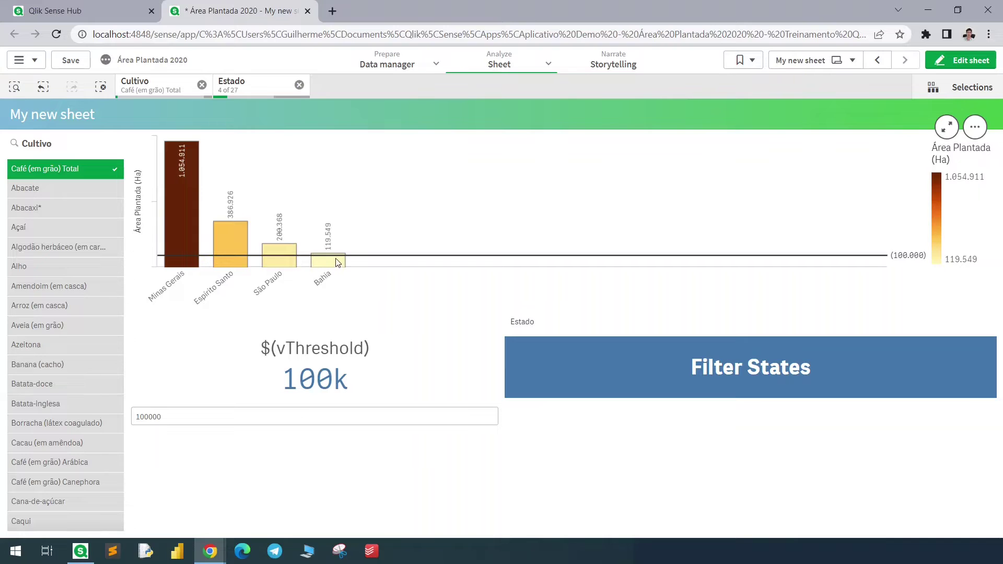
# - Raise the threshold value to 300000
pyautogui.doubleClick(147, 422)
pyautogui.write('300000')
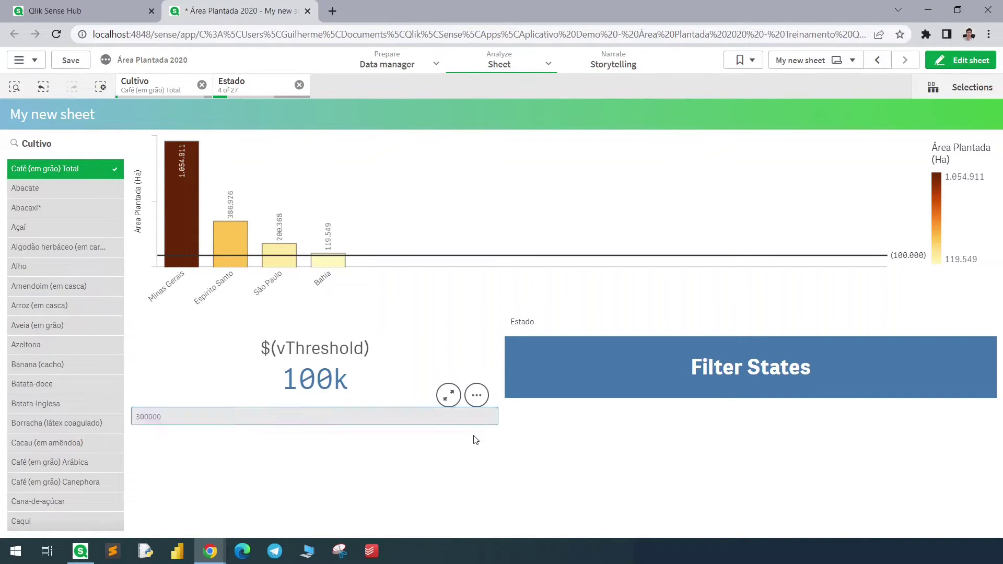
pyautogui.press('Return')
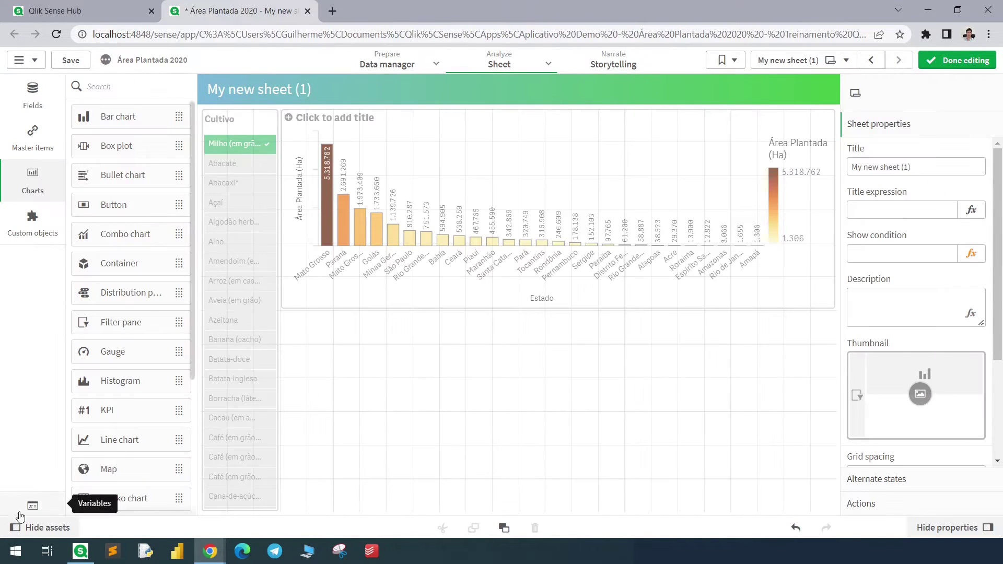
# - Add an app variable named vThreshold with definition 0
pyautogui.click(32, 506)
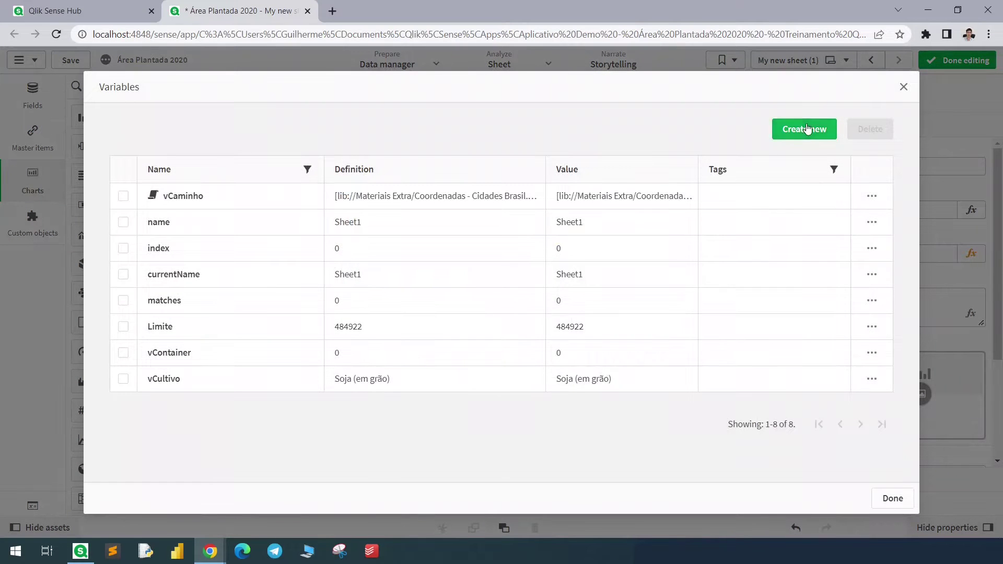
pyautogui.click(808, 128)
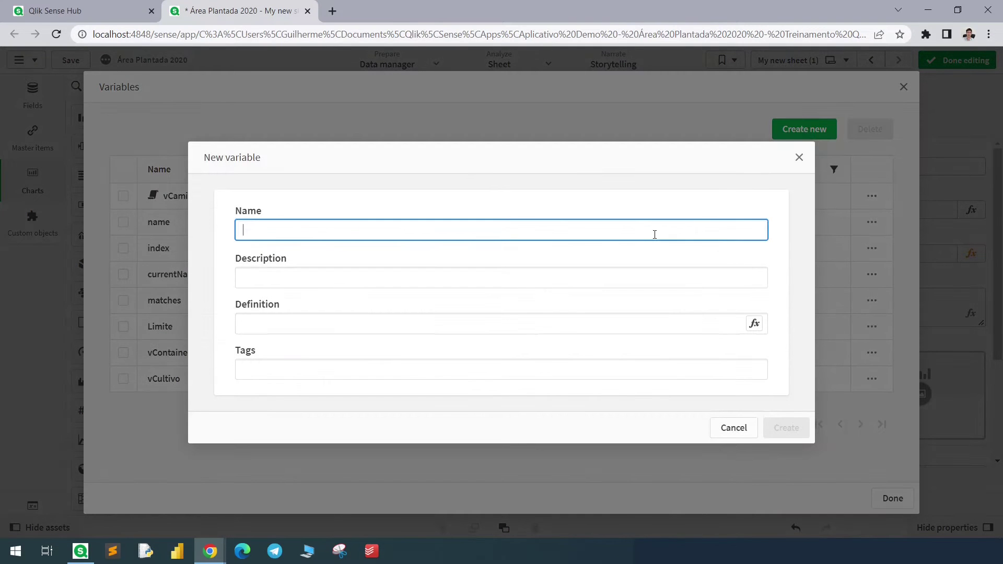
pyautogui.write('vThreshold')
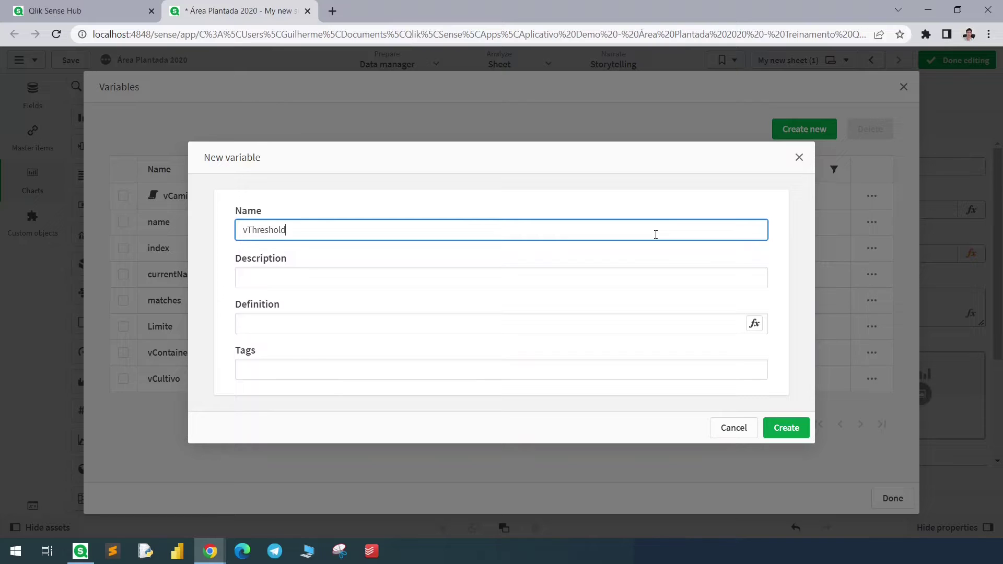
pyautogui.click(400, 323)
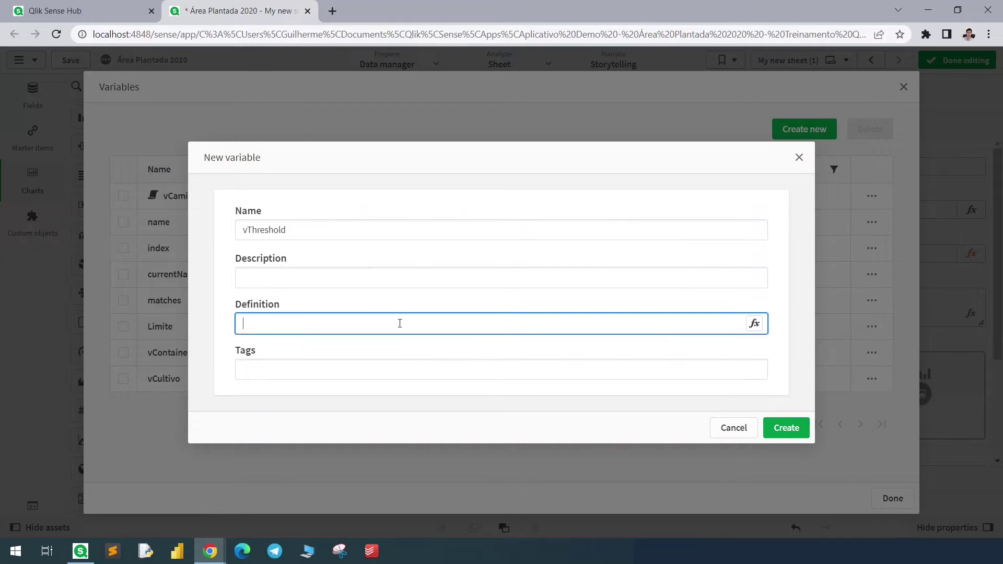
pyautogui.write('0')
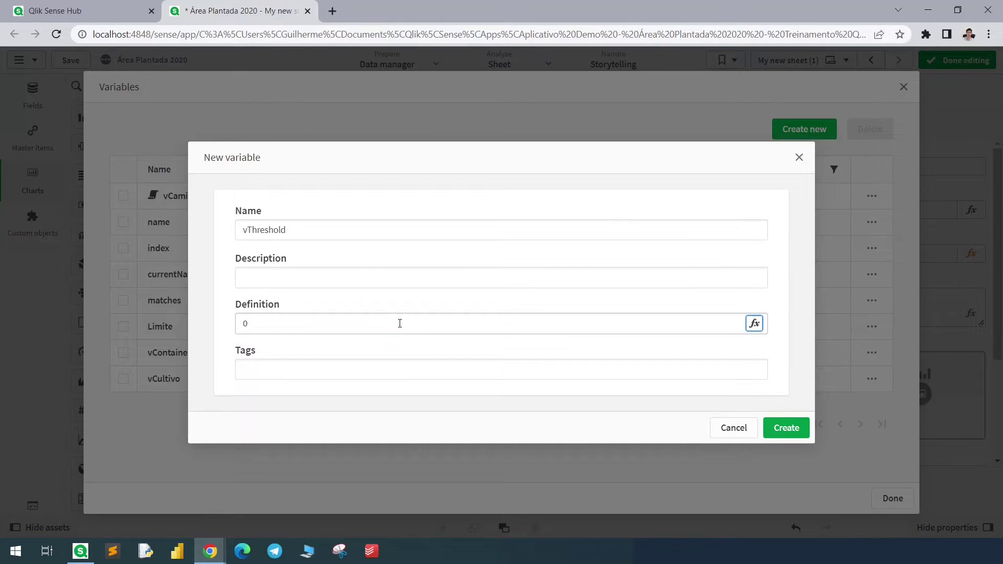
pyautogui.click(784, 428)
# - Place a shortened KPI under the bar chart with the measure $(vThreshold), showing 0
pyautogui.click(898, 501)
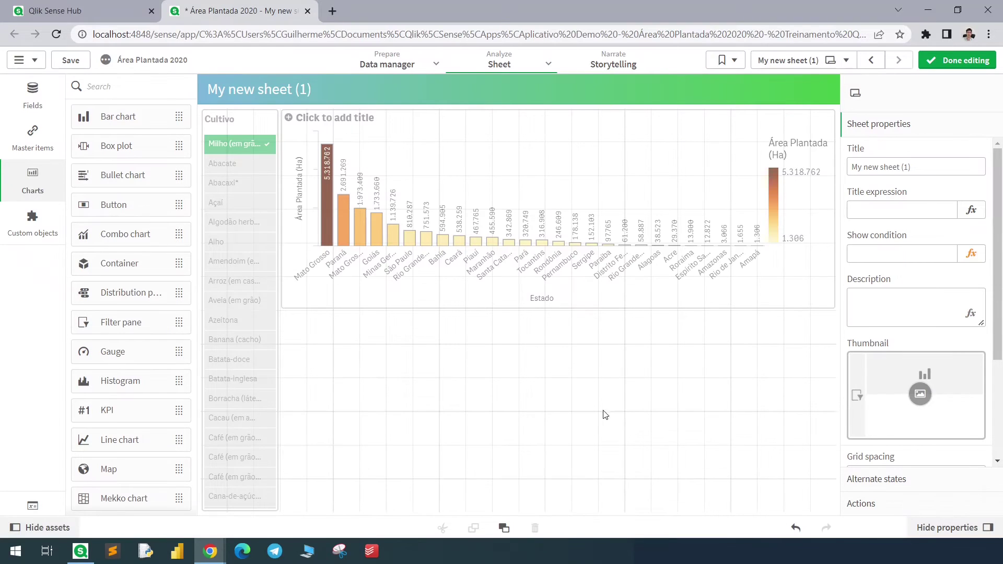
pyautogui.moveTo(108, 416); pyautogui.dragTo(398, 352)
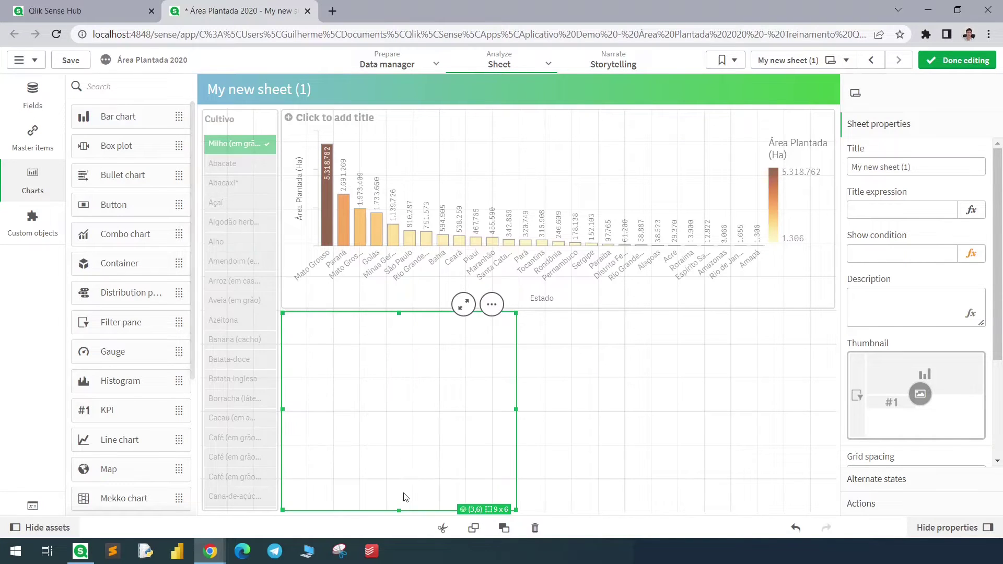
pyautogui.moveTo(399, 511); pyautogui.dragTo(398, 375)
pyautogui.click(402, 350)
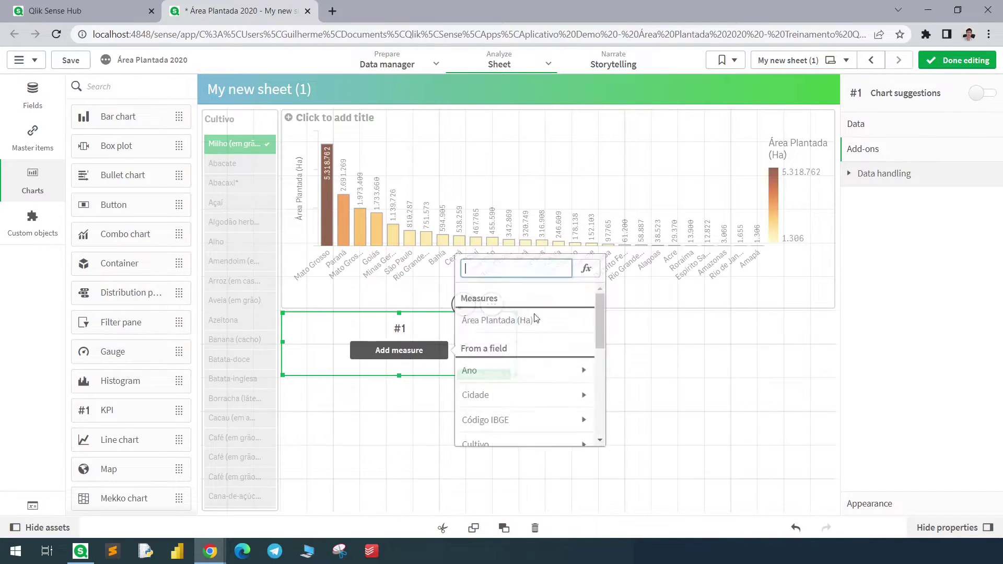
pyautogui.click(586, 269)
pyautogui.write('$(vFirstKPI)')
pyautogui.click(963, 512)
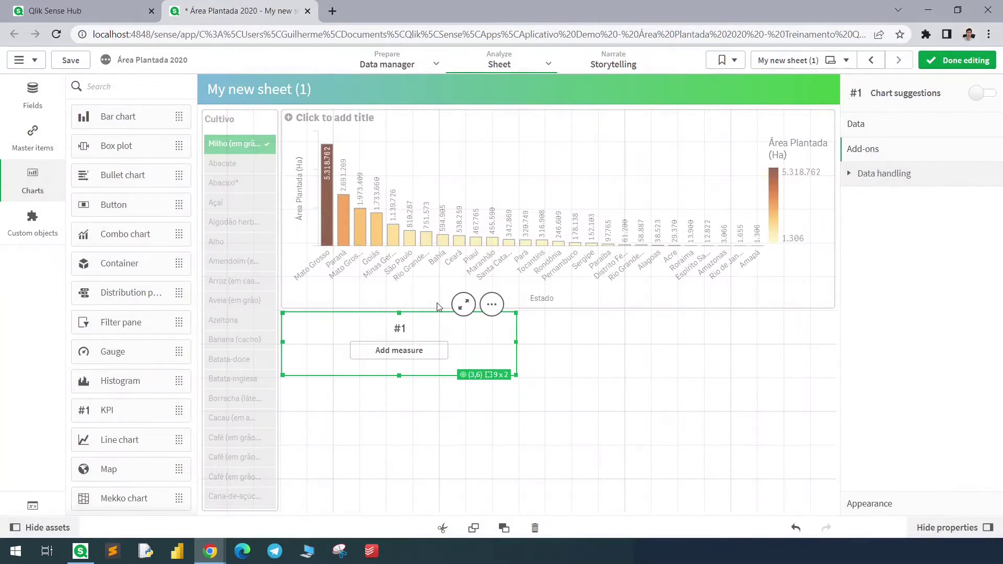
pyautogui.click(411, 414)
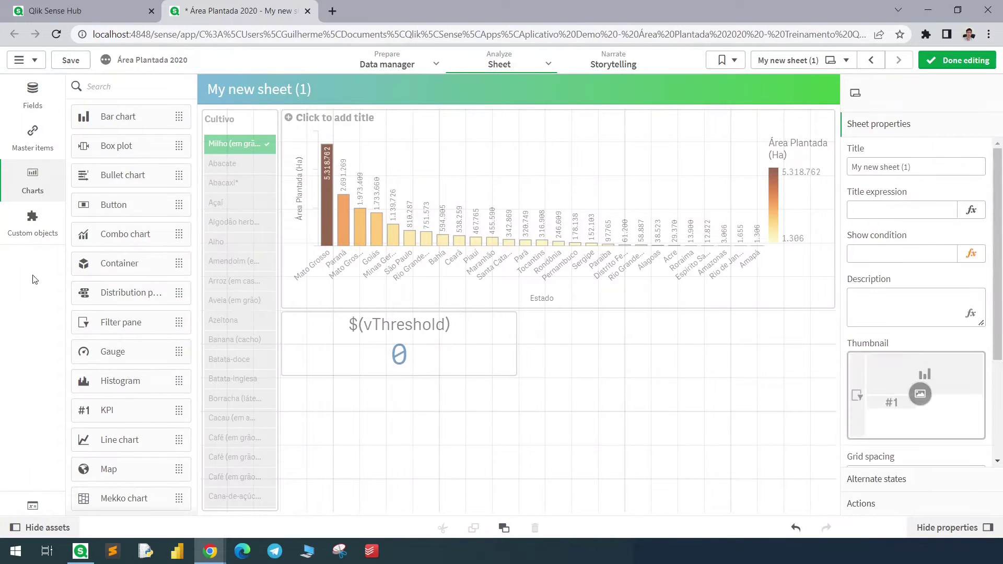
# - Place a two-row Variable input object from Custom objects below the KPI
pyautogui.click(36, 232)
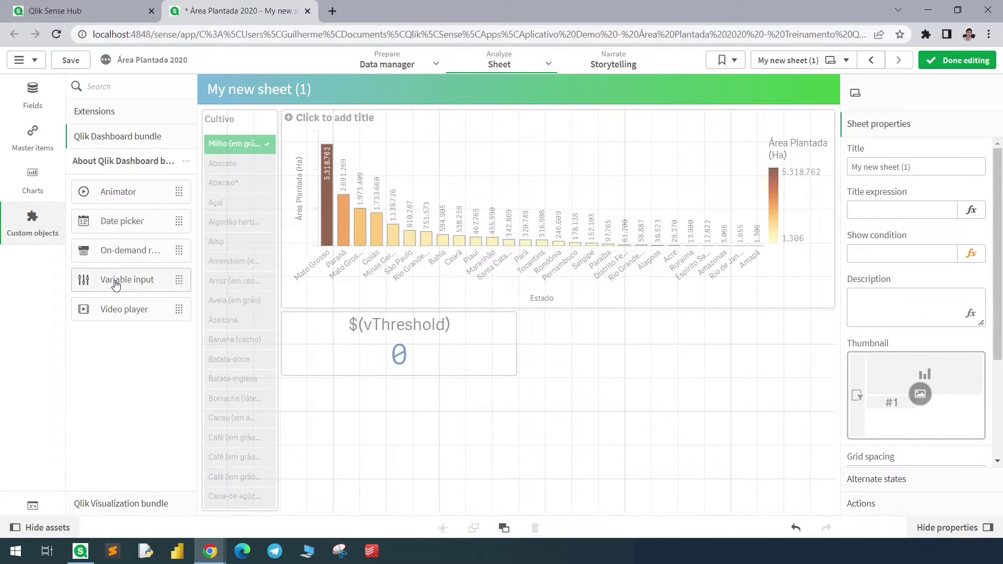
pyautogui.moveTo(116, 285); pyautogui.dragTo(418, 407)
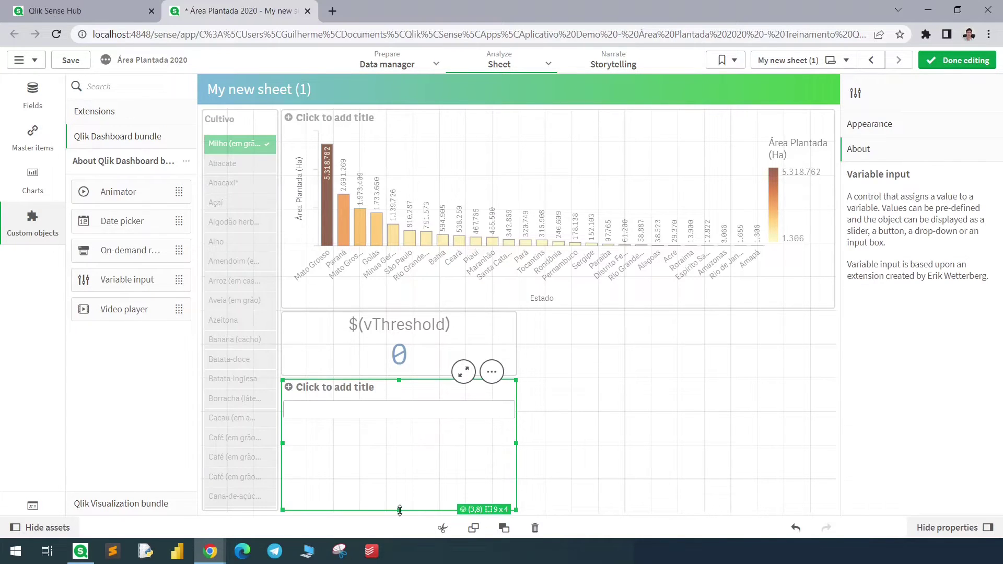
pyautogui.moveTo(400, 510); pyautogui.dragTo(399, 445)
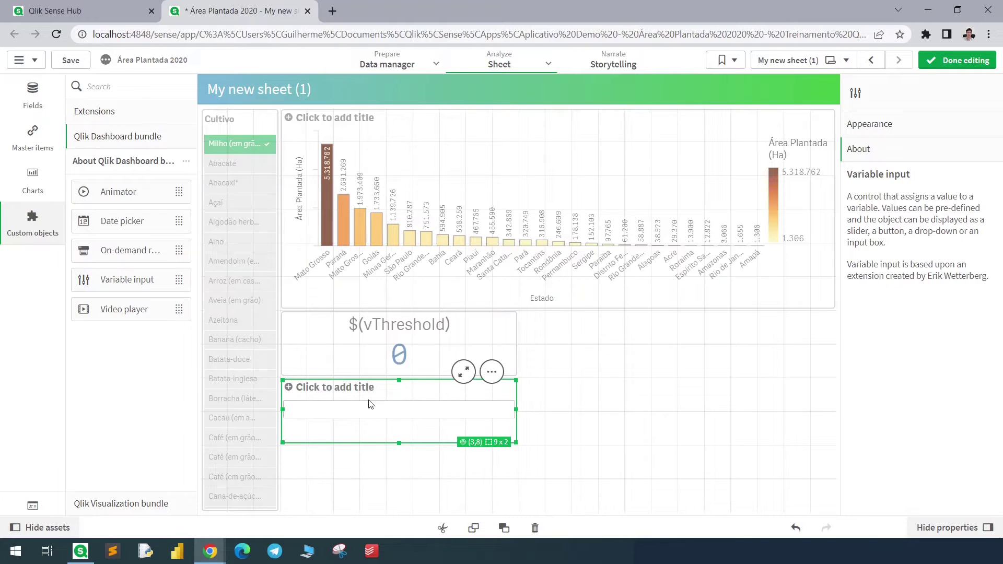
# - Bind the variable input to vThreshold and show it as an input box
pyautogui.click(875, 132)
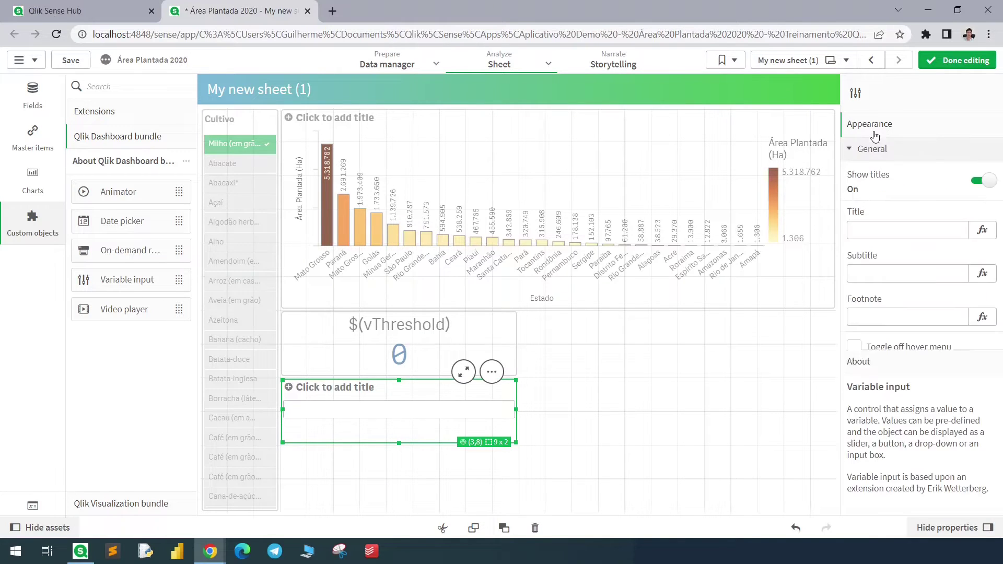
pyautogui.click(856, 158)
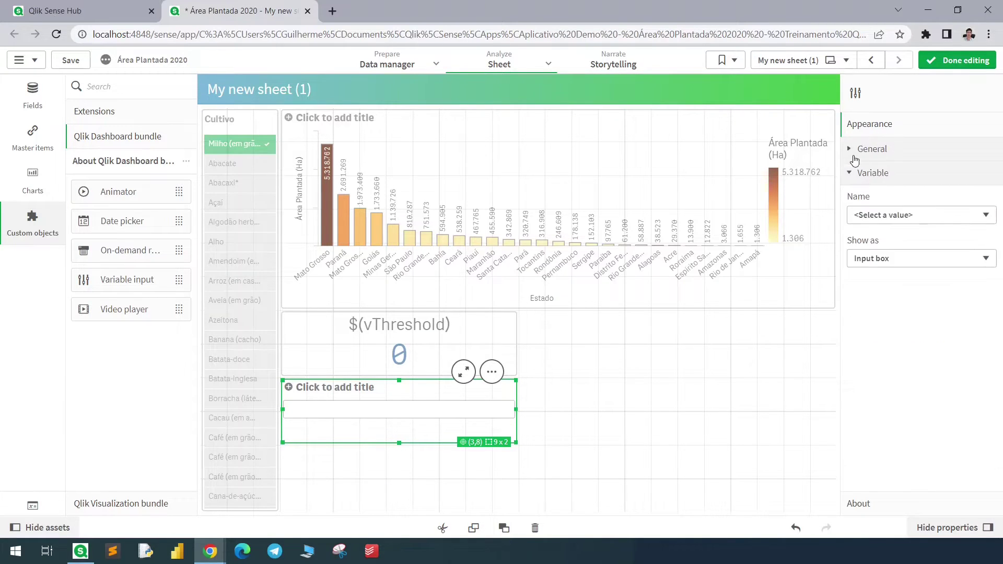
pyautogui.click(891, 215)
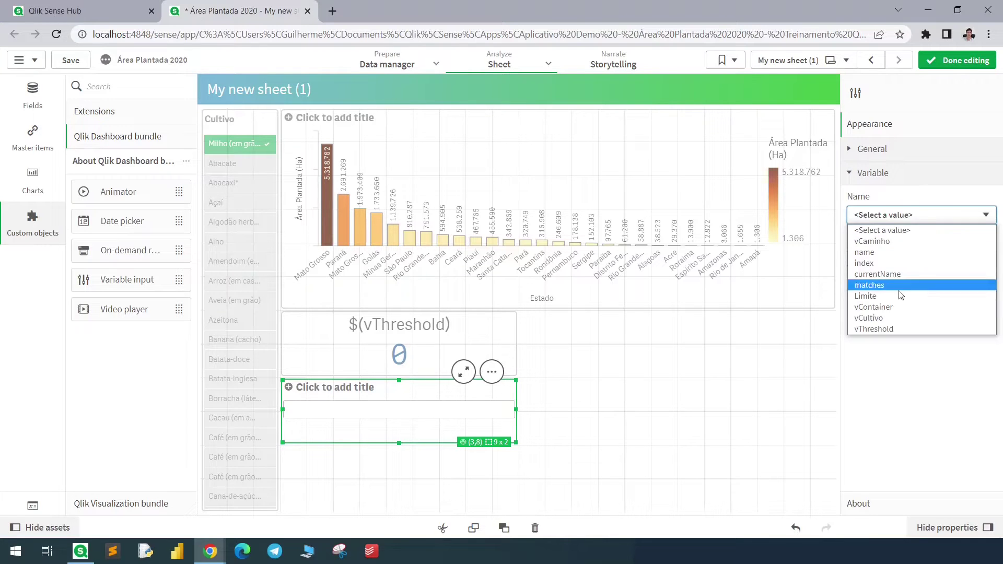
pyautogui.click(878, 328)
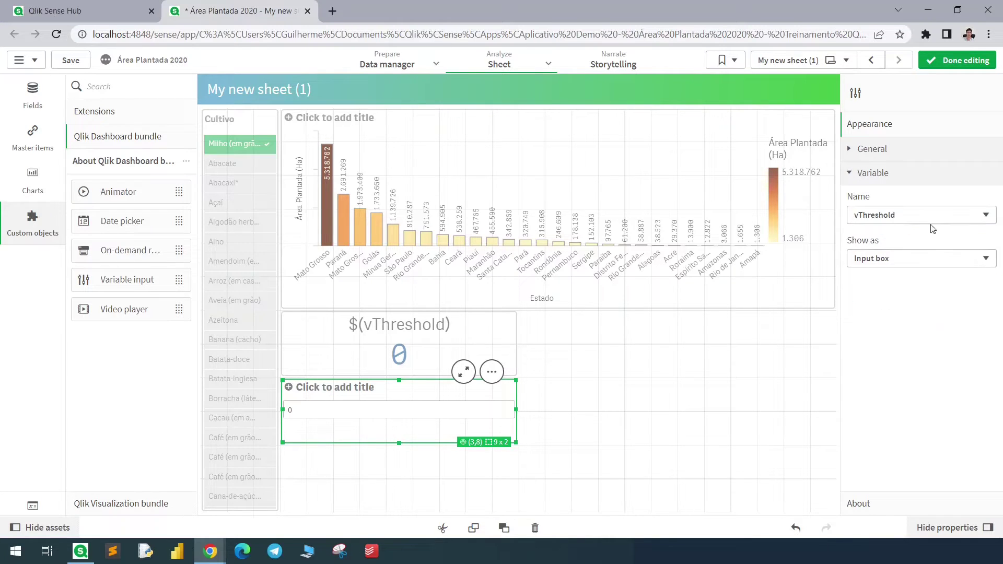
pyautogui.click(904, 258)
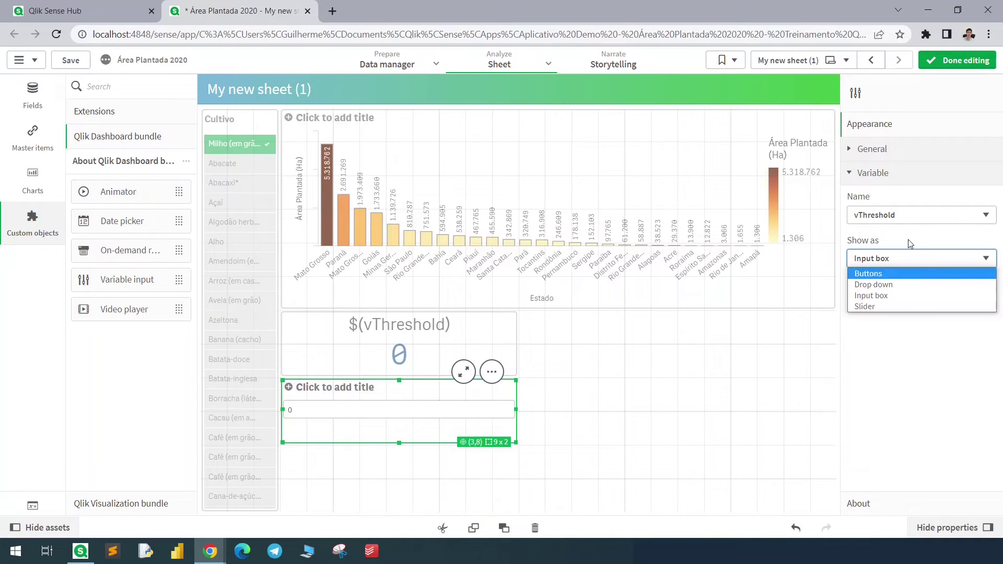
pyautogui.click(955, 170)
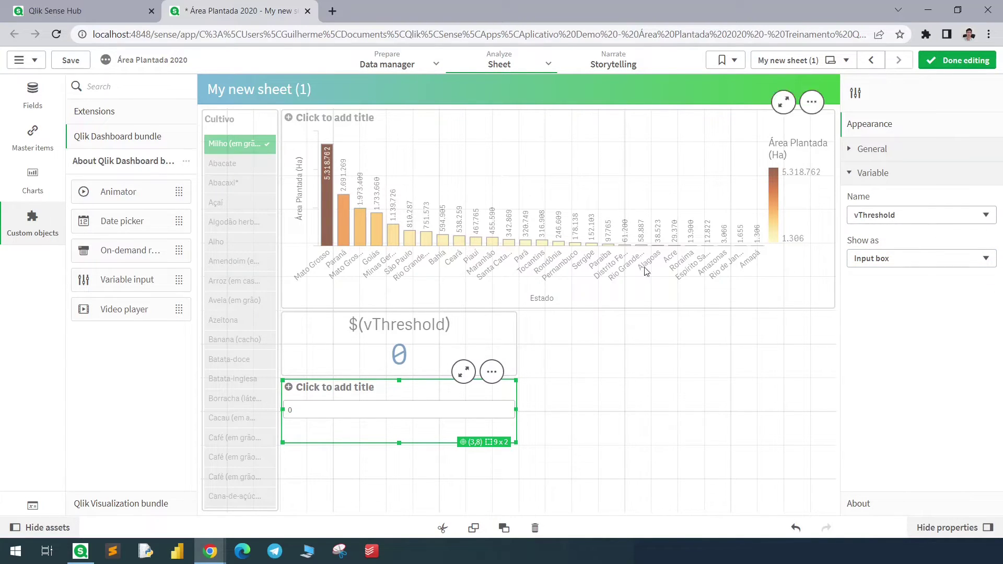
pyautogui.click(54, 174)
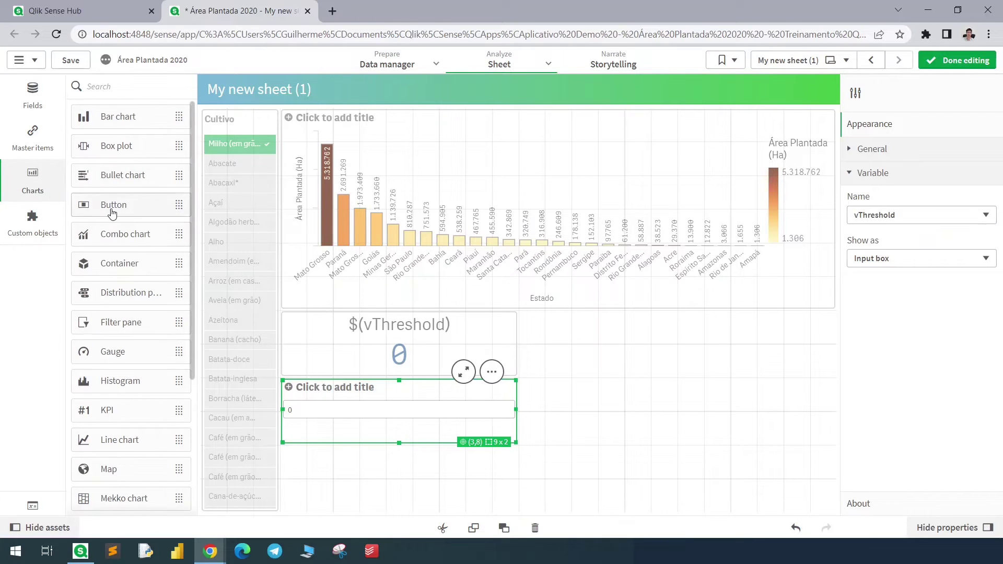
# - Add a two-row button beside the KPI labelled 'Filter States'
pyautogui.moveTo(111, 210); pyautogui.dragTo(623, 385)
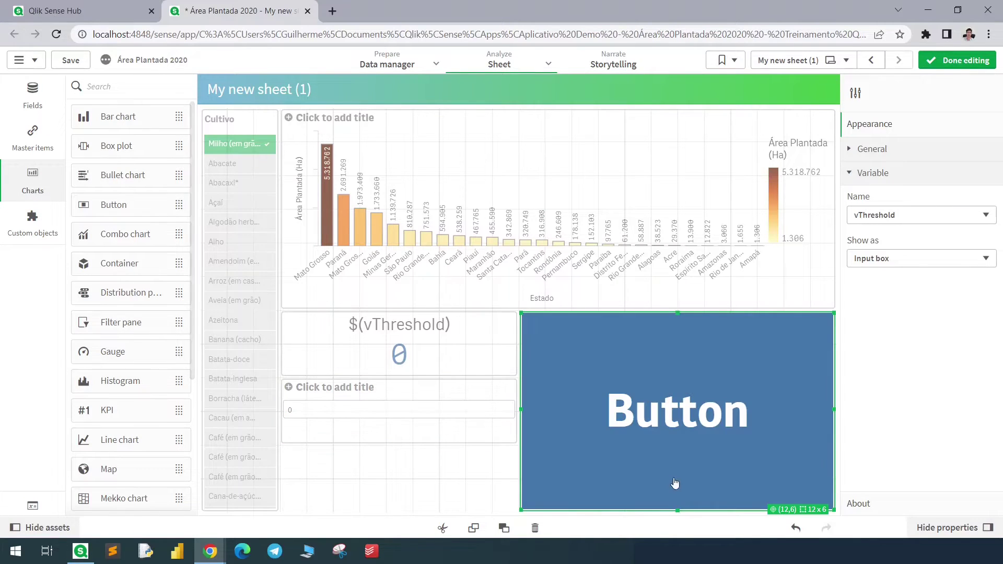
pyautogui.moveTo(679, 508); pyautogui.dragTo(679, 385)
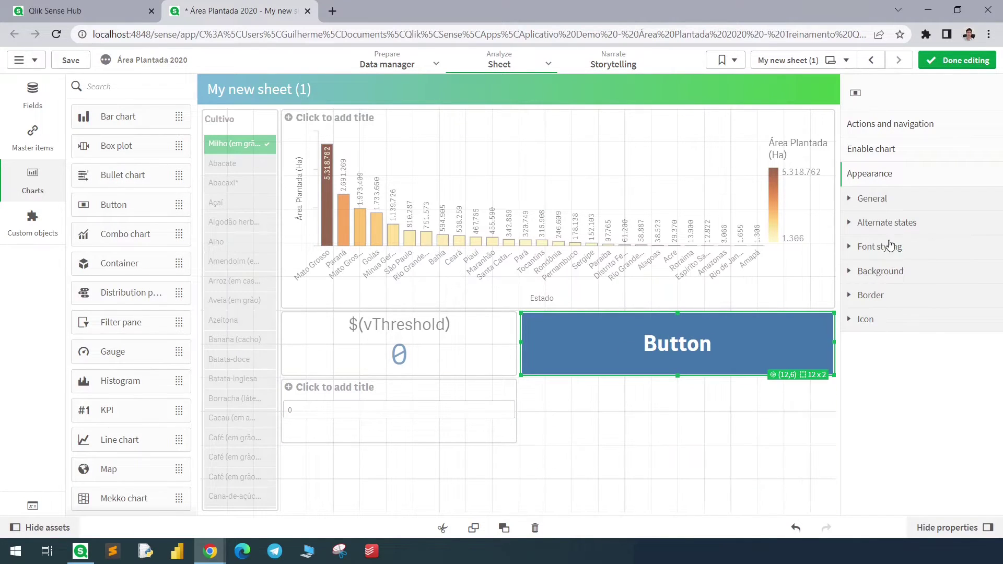
pyautogui.click(872, 200)
pyautogui.click(882, 308)
pyautogui.hotkey('ctrl', 'a')
pyautogui.write('Filter States')
pyautogui.press('Return')
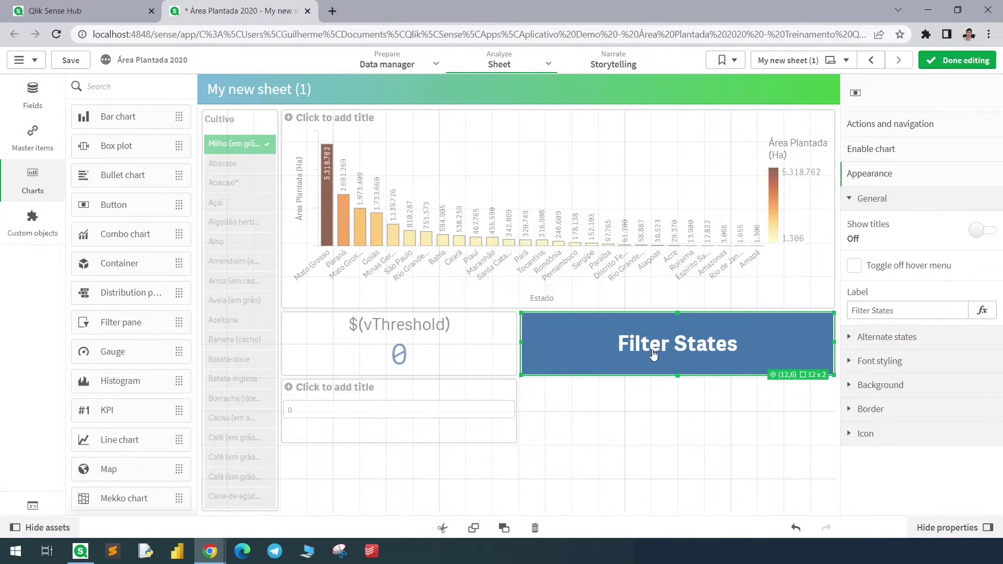
# - Add a 'Select values in a field' action on the Estado field to the button
pyautogui.click(880, 123)
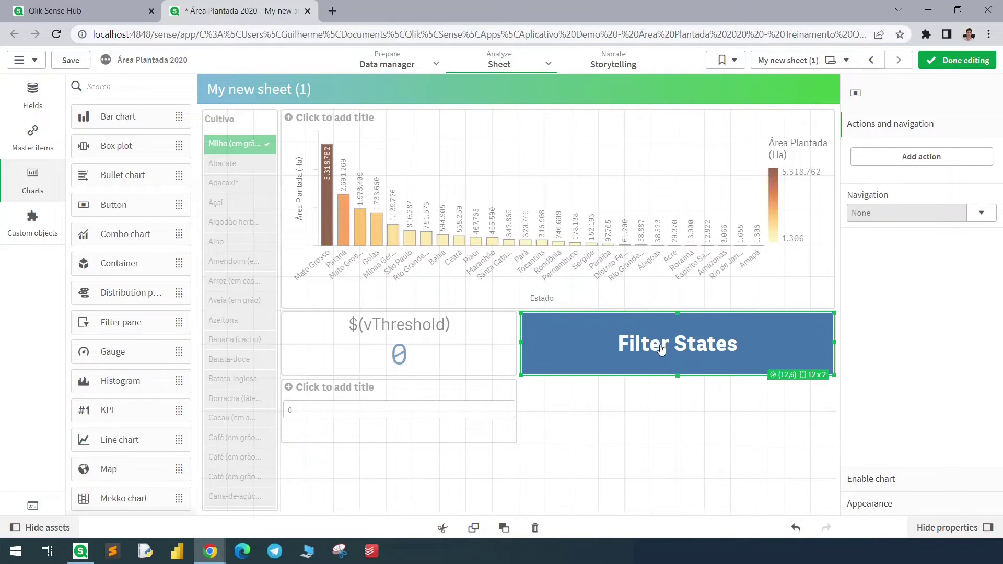
pyautogui.click(923, 162)
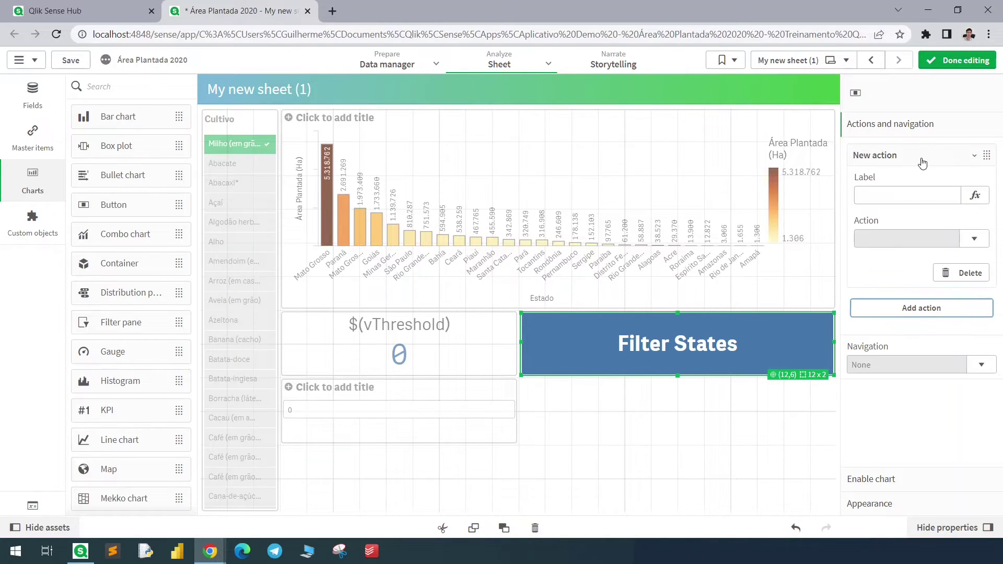
pyautogui.click(975, 239)
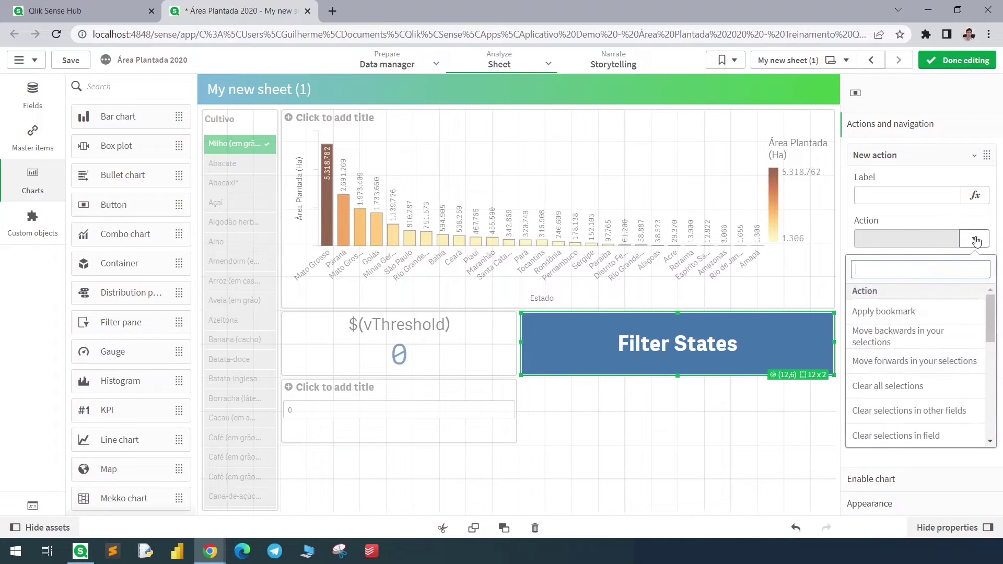
pyautogui.scroll(-5, 952, 350)
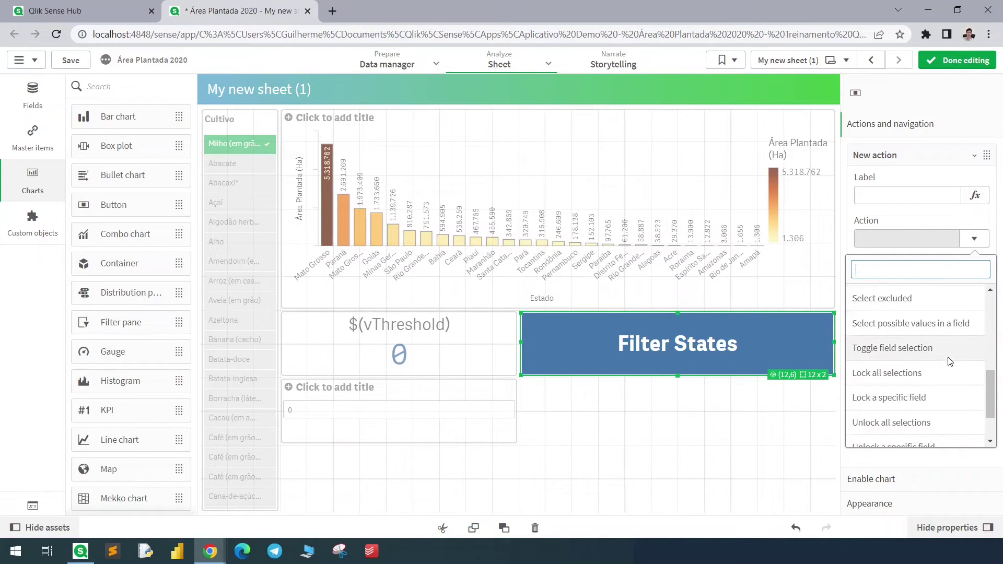
pyautogui.scroll(3, 952, 348)
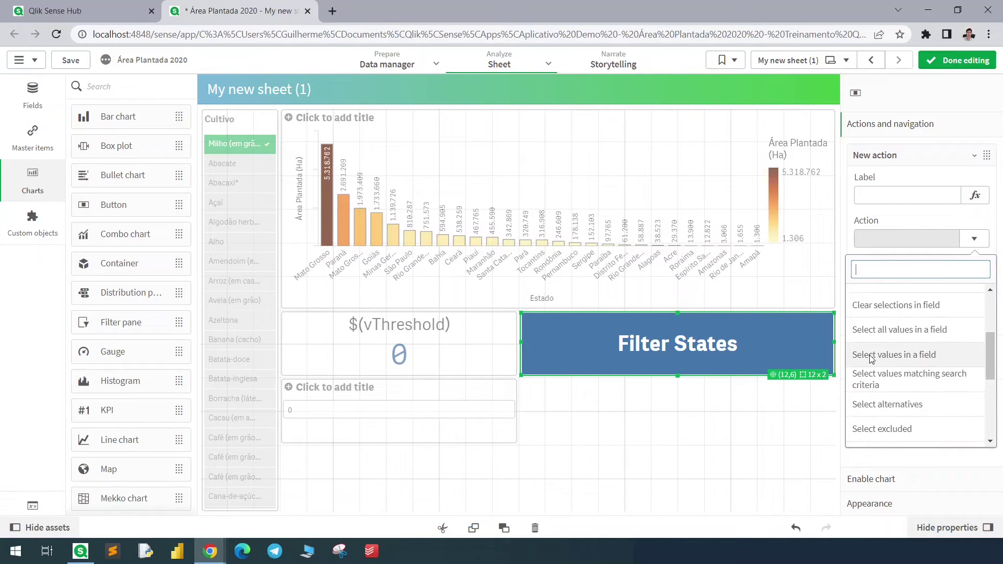
pyautogui.click(910, 356)
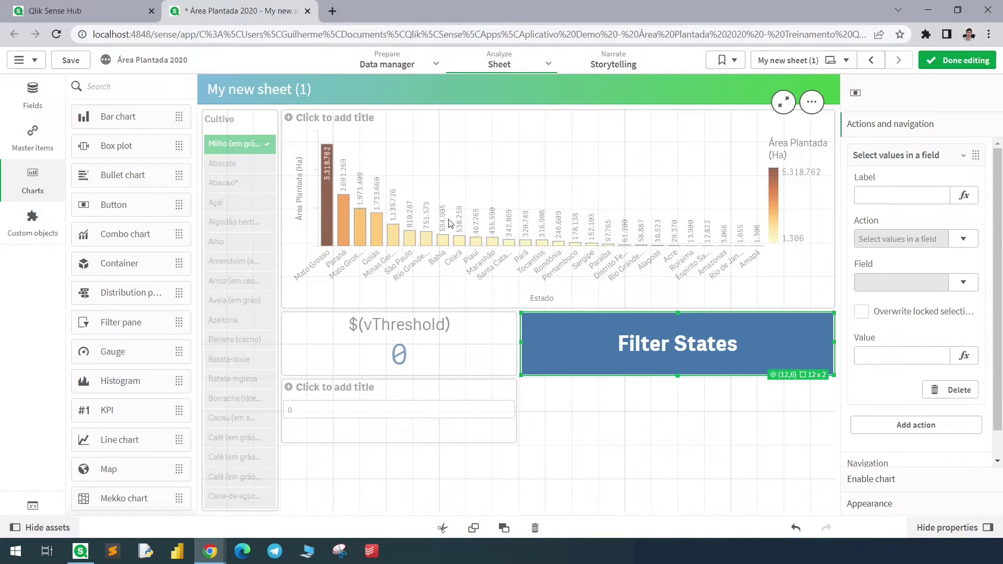
pyautogui.click(963, 282)
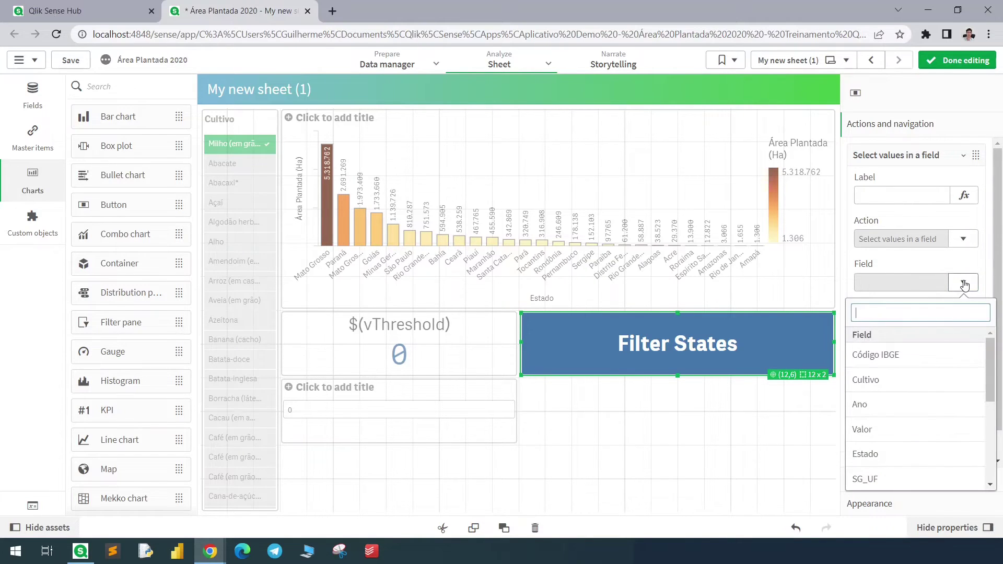
pyautogui.write('es')
pyautogui.click(888, 354)
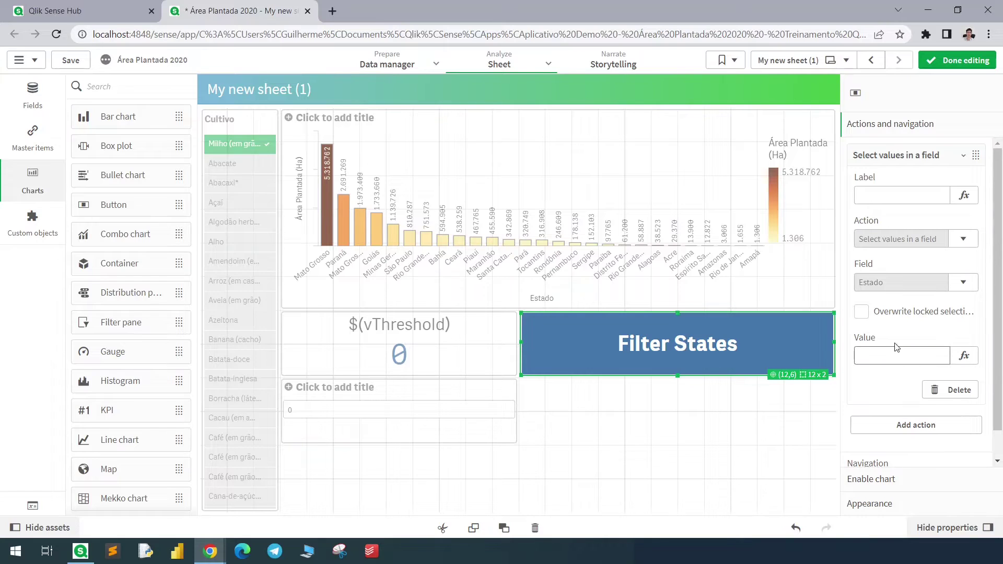
# - Set the action's value to the expression Concat(distinct Estado, ';')
pyautogui.click(964, 356)
pyautogui.write('Concat(')
pyautogui.press('Return')
pyautogui.write('distinct')
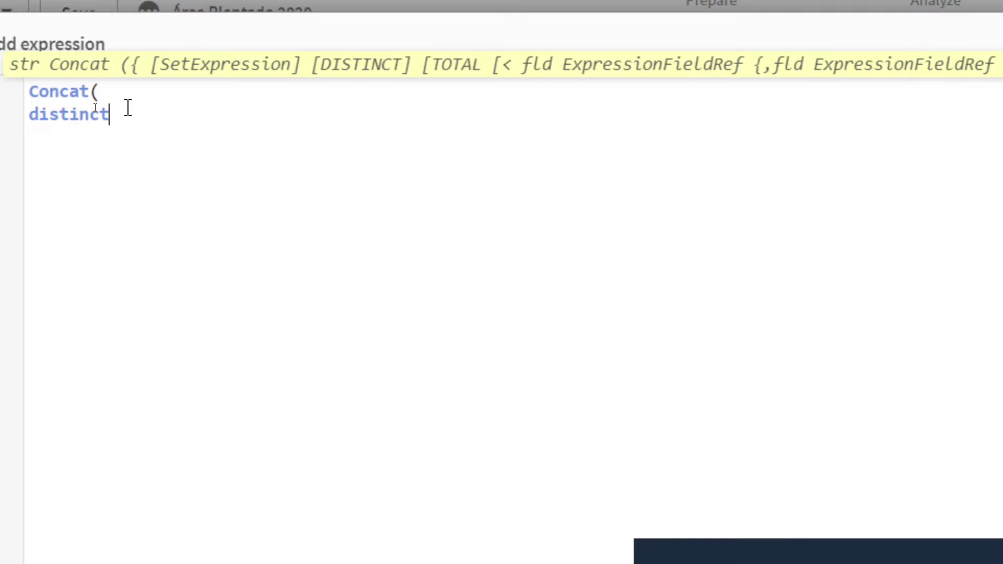
pyautogui.press('Return')
pyautogui.write('Estado,')
pyautogui.press('Return')
pyautogui.write("';'")
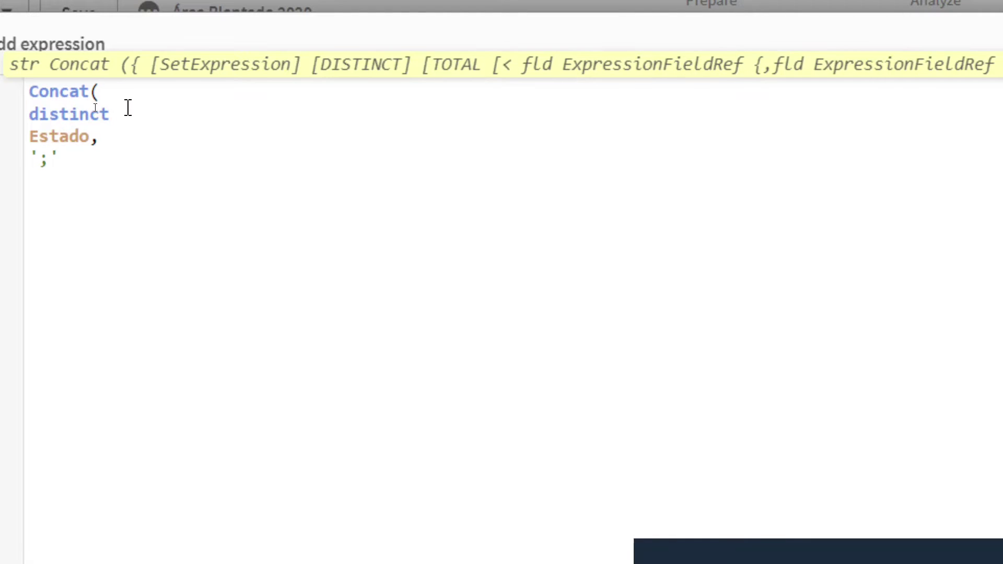
pyautogui.write(')')
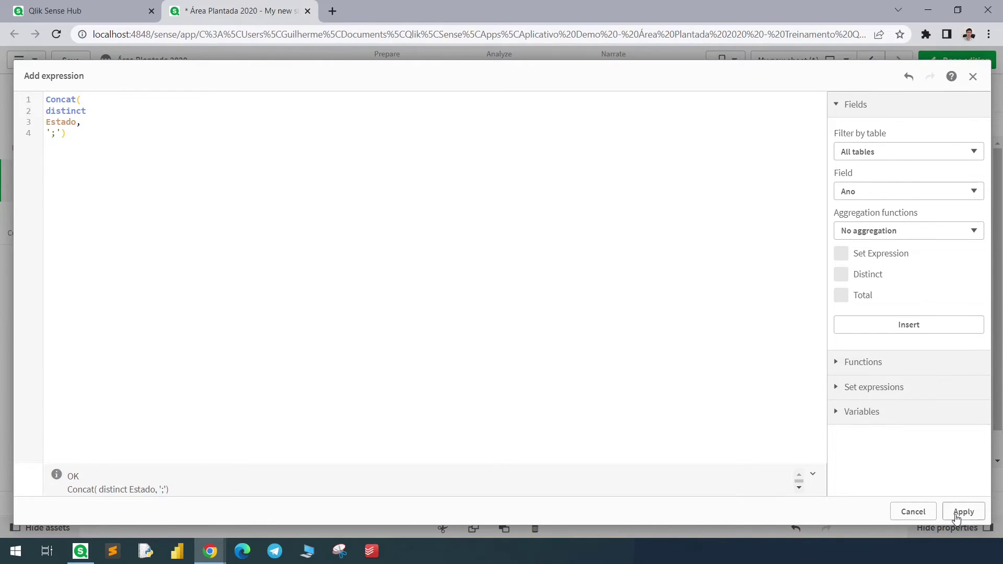
pyautogui.click(963, 512)
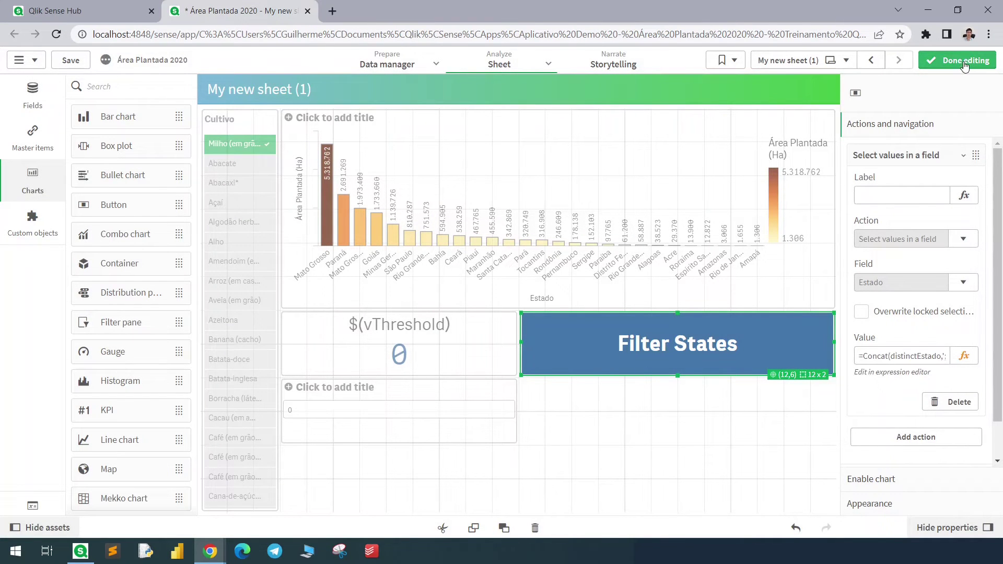
# - Test Filter States outside edit mode, clear the Estado selection, and set vThreshold to 300000
pyautogui.click(965, 57)
pyautogui.click(741, 378)
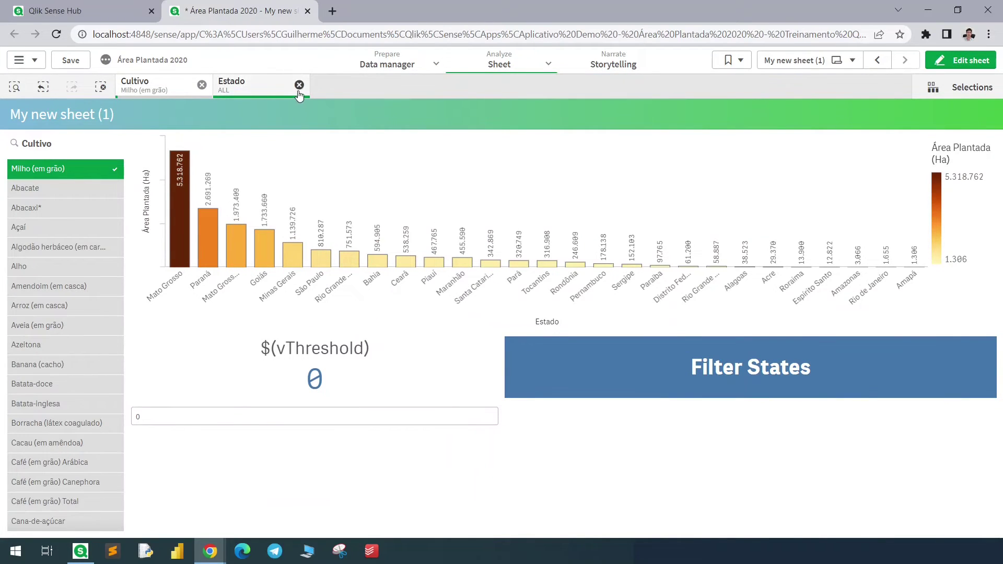
pyautogui.click(300, 85)
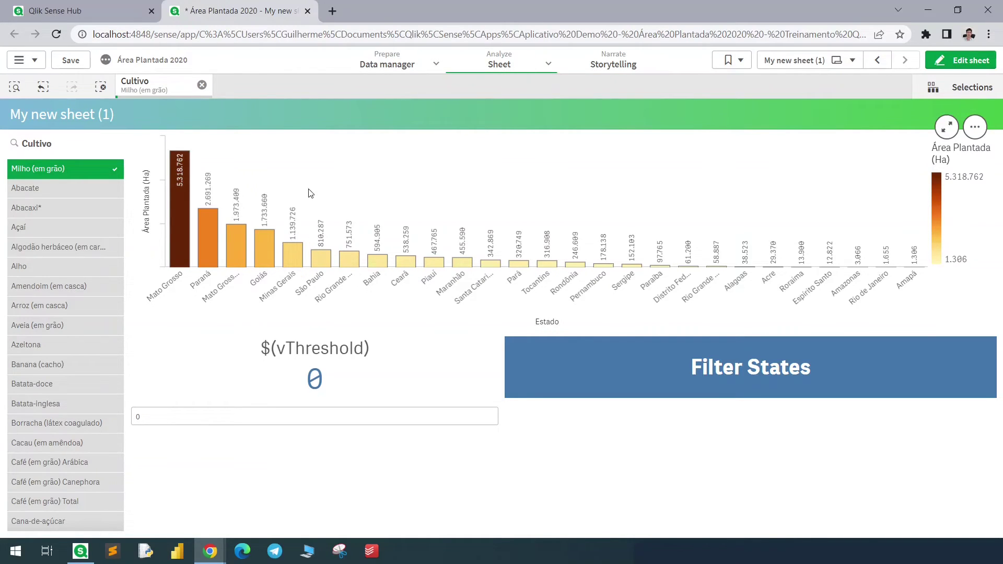
pyautogui.click(191, 417)
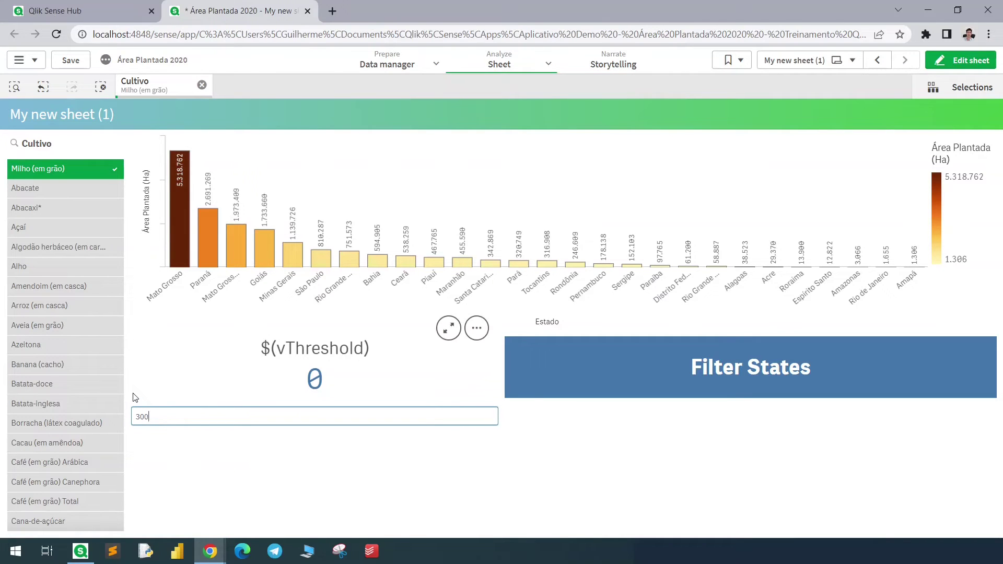
pyautogui.press('Return')
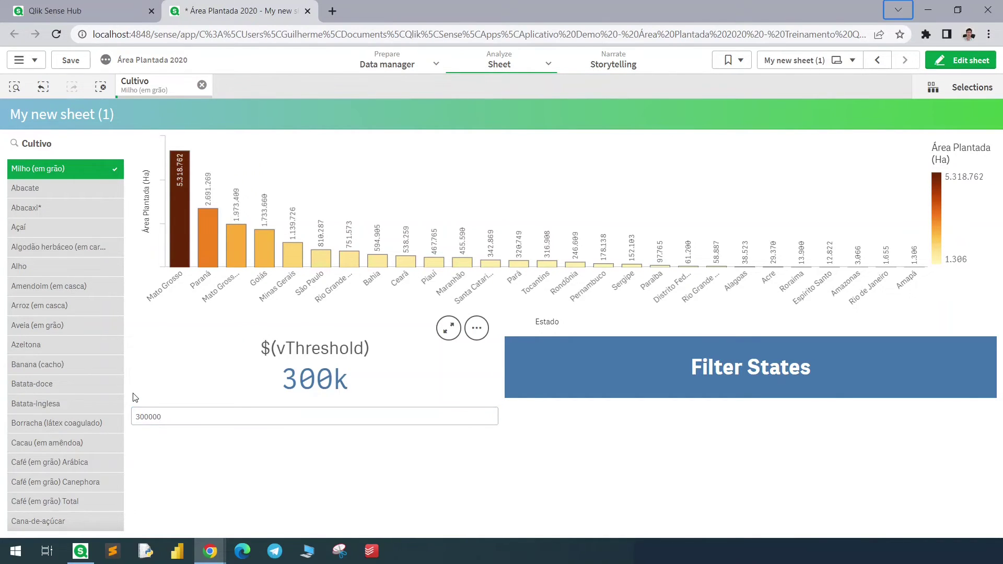
# - Give the planted-area bar chart a reference line with expression $(vThreshold)
pyautogui.click(961, 60)
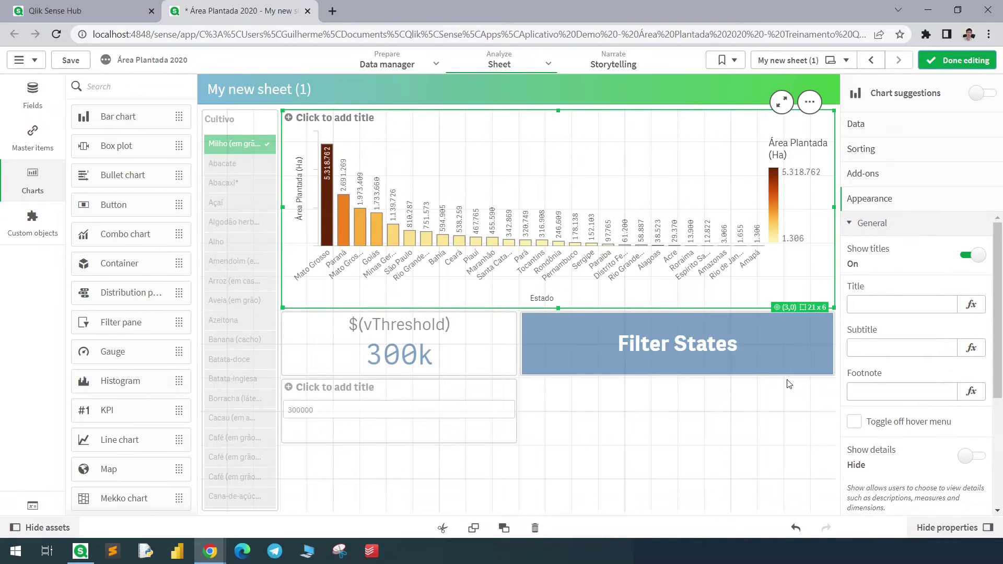
pyautogui.click(889, 176)
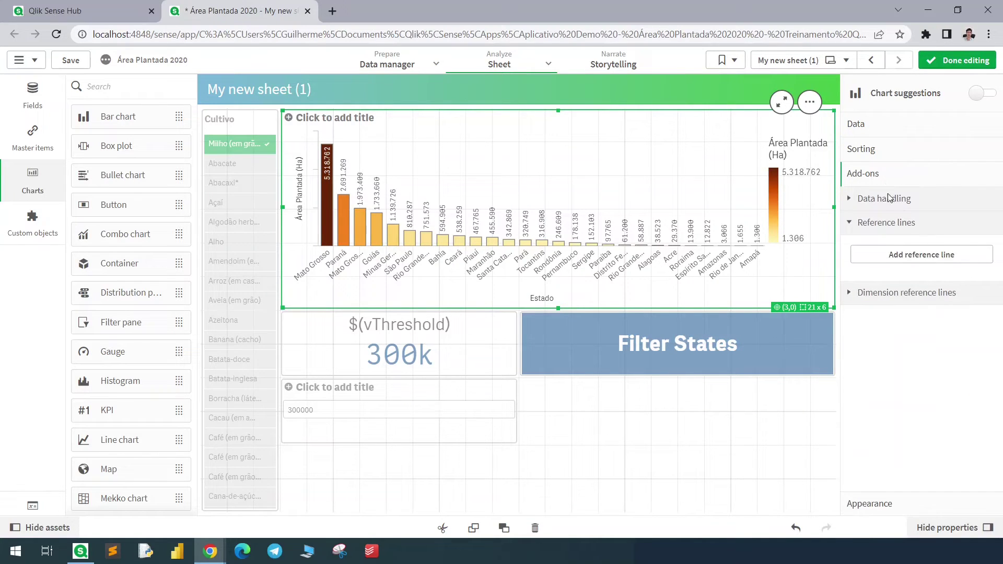
pyautogui.click(894, 256)
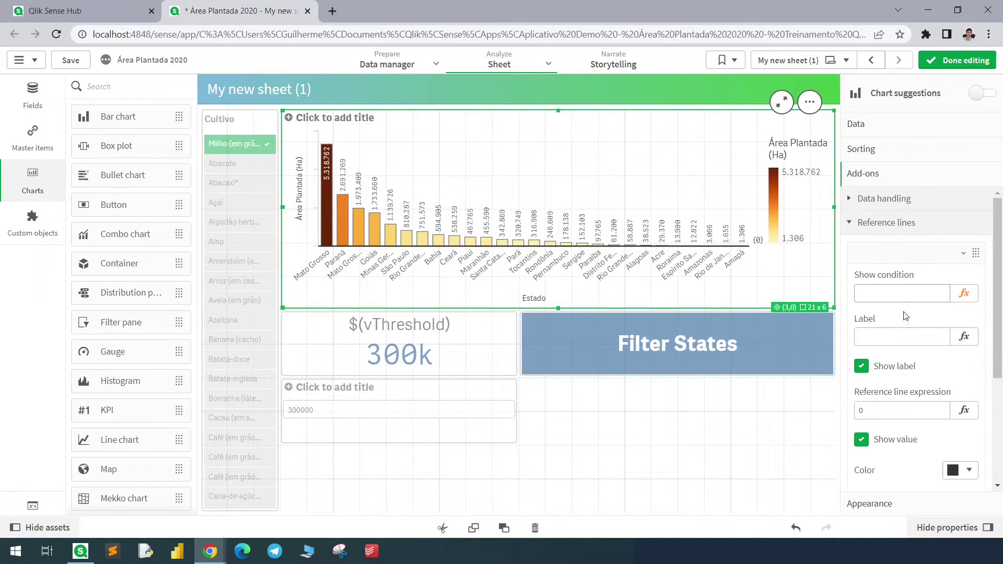
pyautogui.click(878, 409)
pyautogui.write('$(vThreshold)')
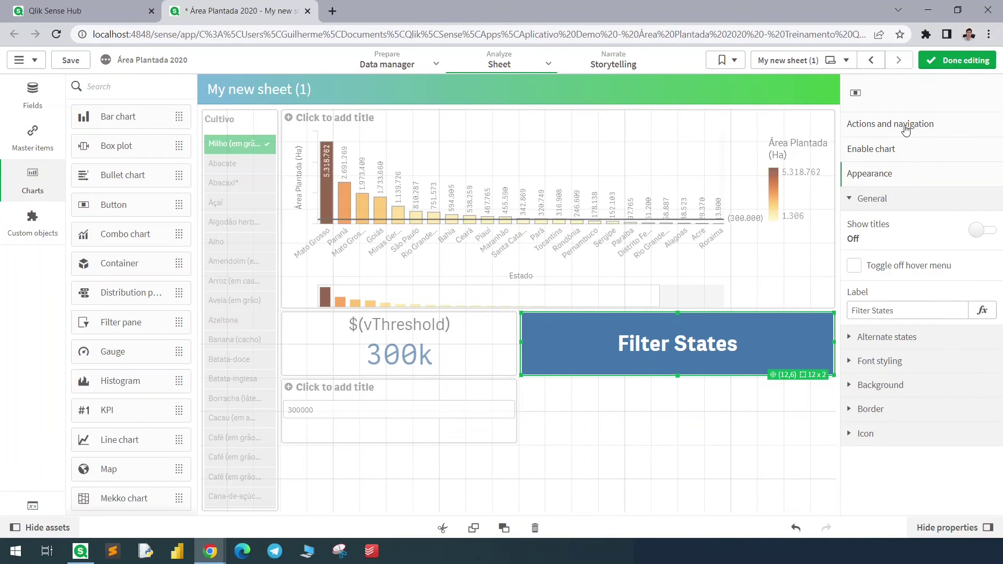
# - Insert the set modifier {<Estado={"=Sum(Valor)>$(vThreshold)"}>} after distinct in the action's Concat value
pyautogui.click(907, 125)
pyautogui.click(898, 155)
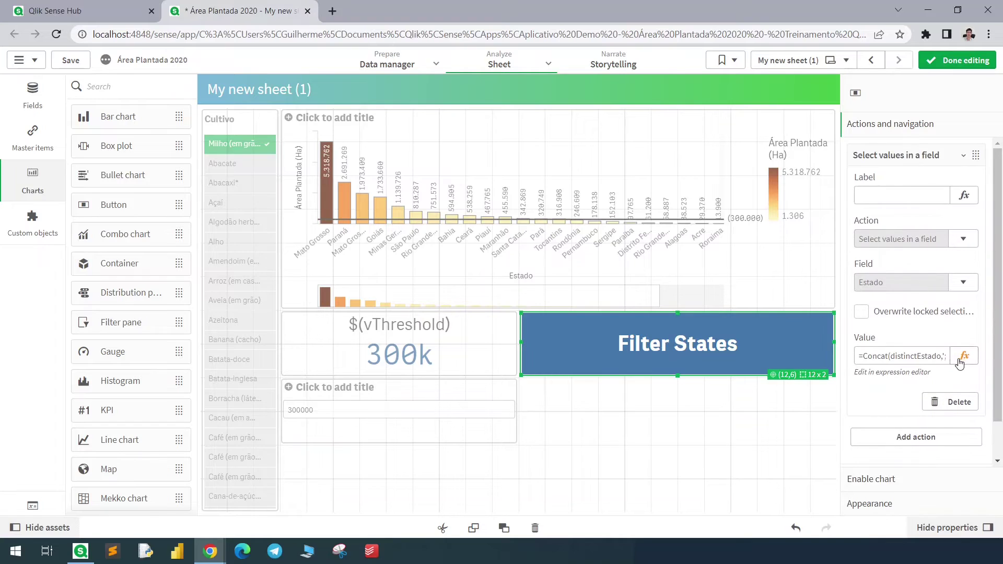
pyautogui.click(964, 358)
pyautogui.click(84, 106)
pyautogui.press('Return')
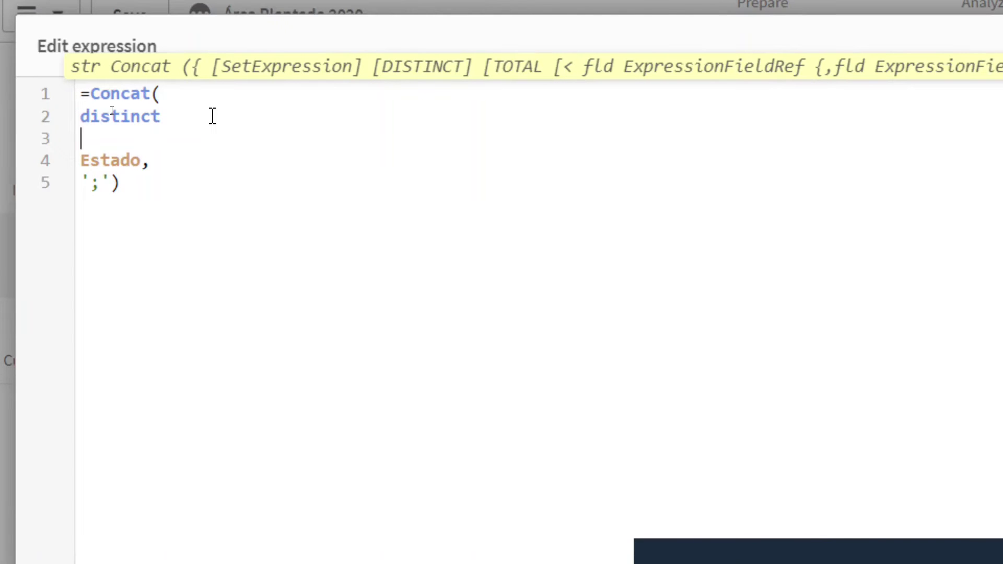
pyautogui.write('{<Estado={')
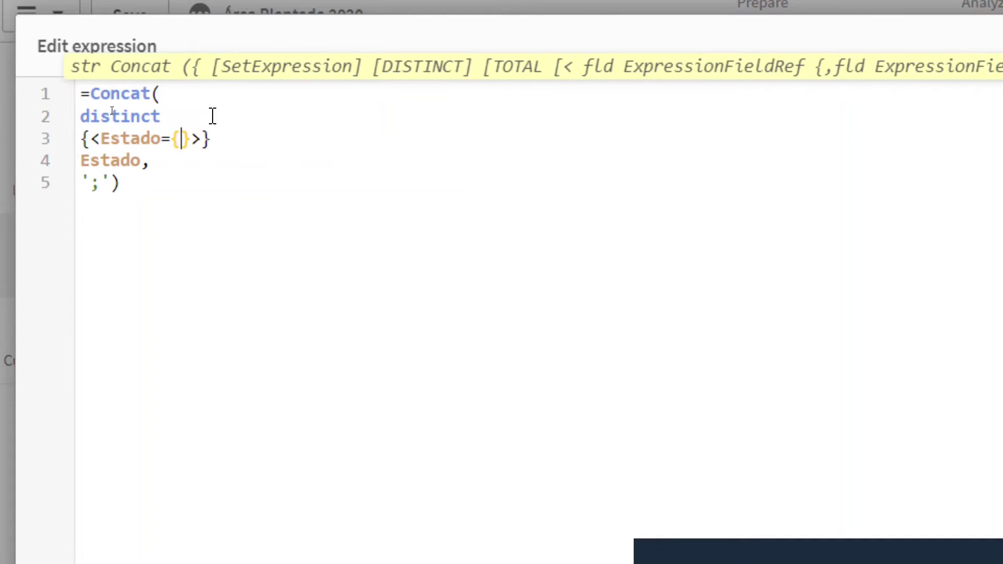
pyautogui.write('"=Sum')
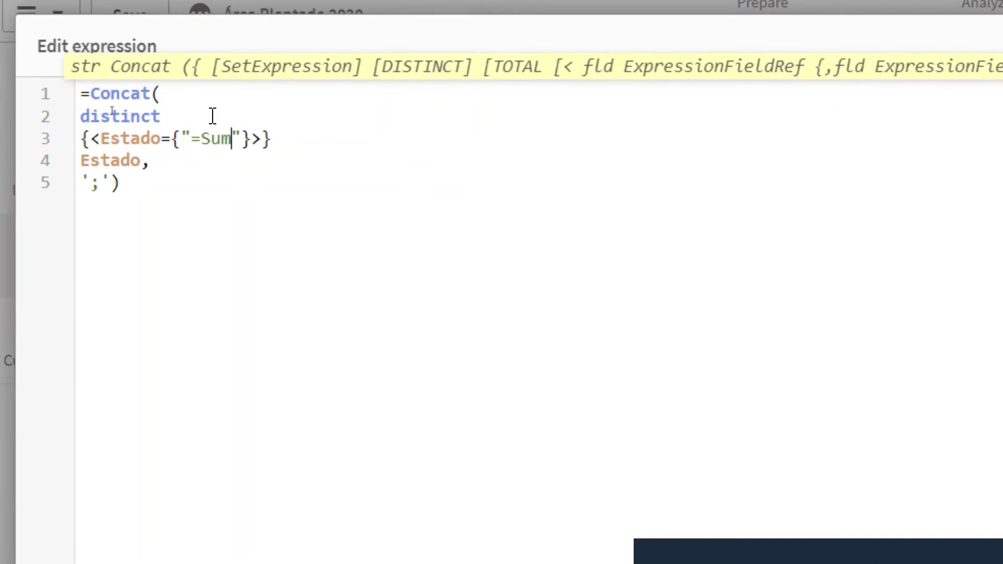
pyautogui.write('(Valor)')
pyautogui.press('Right')
pyautogui.write('>$(')
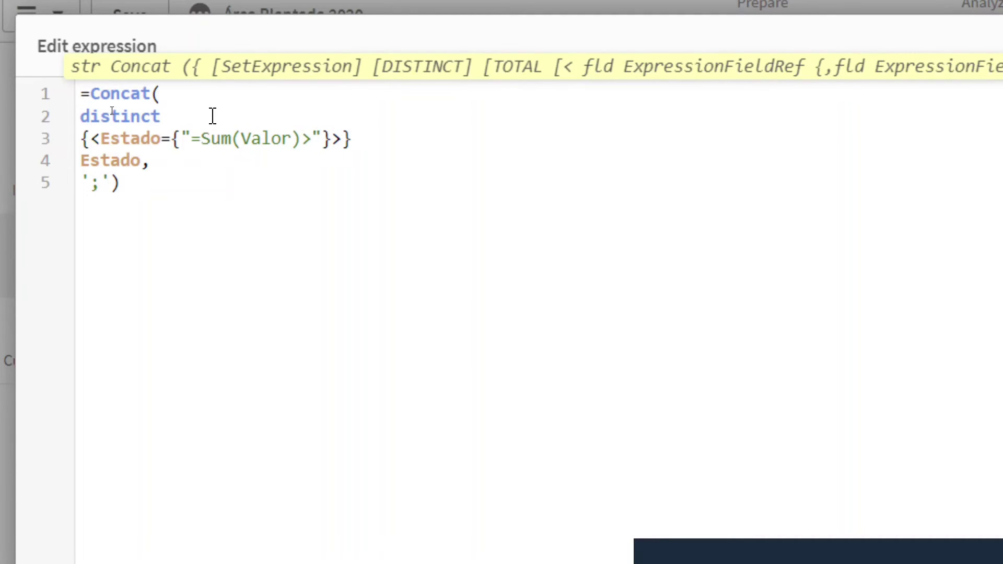
pyautogui.write('vThreshold')
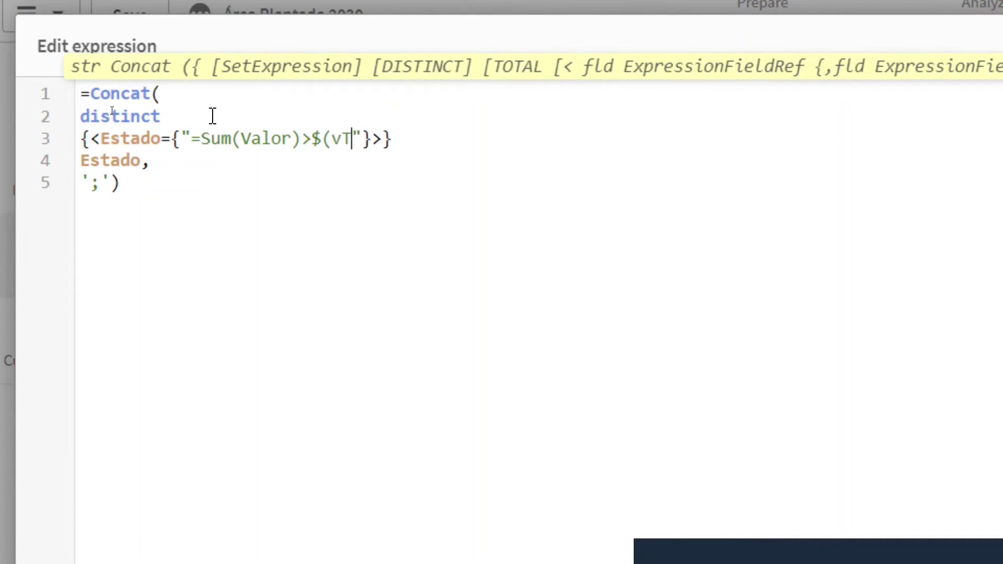
pyautogui.write(')')
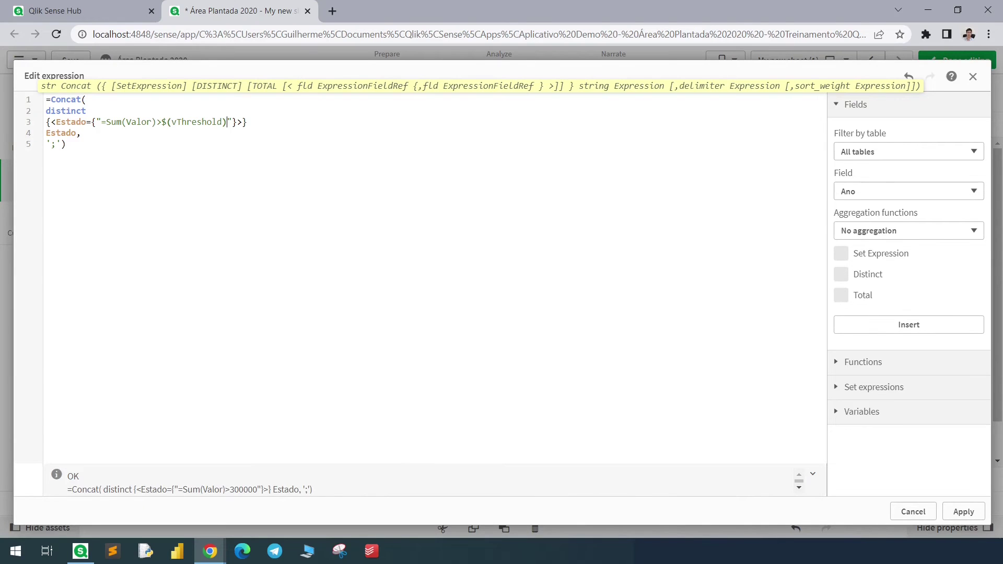
# - Apply the value expression, leave edit mode, and run Filter States at threshold 300000, leaving 14 states
pyautogui.click(959, 512)
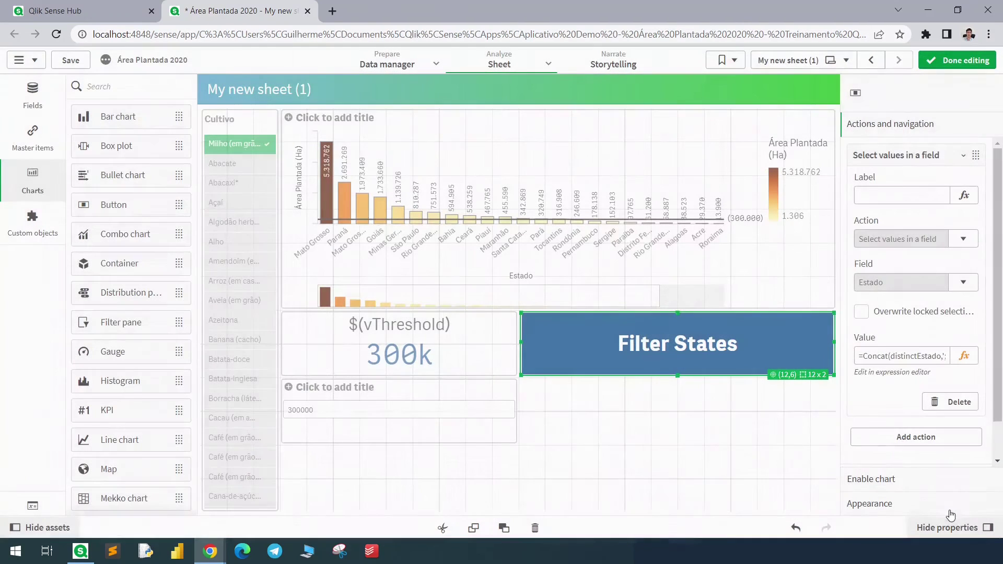
pyautogui.click(950, 62)
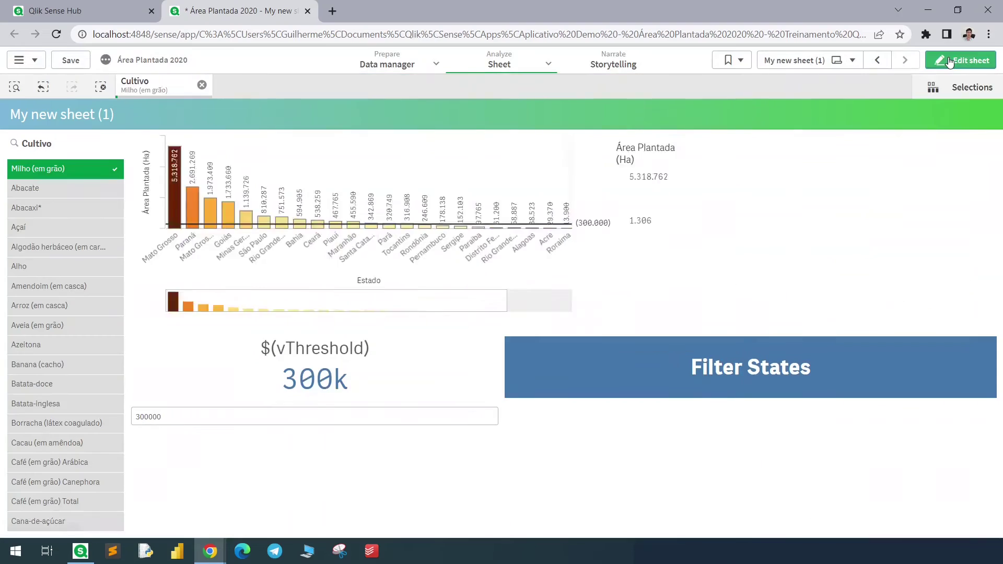
pyautogui.click(639, 372)
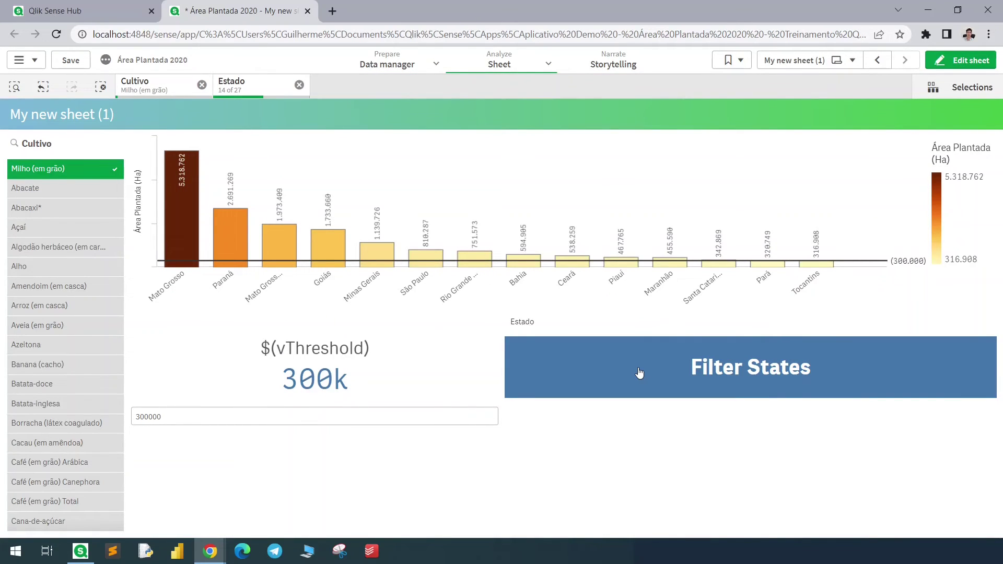
# - Raise vThreshold to 500000 and rerun Filter States, leaving 9 of 27 states
pyautogui.moveTo(830, 277)
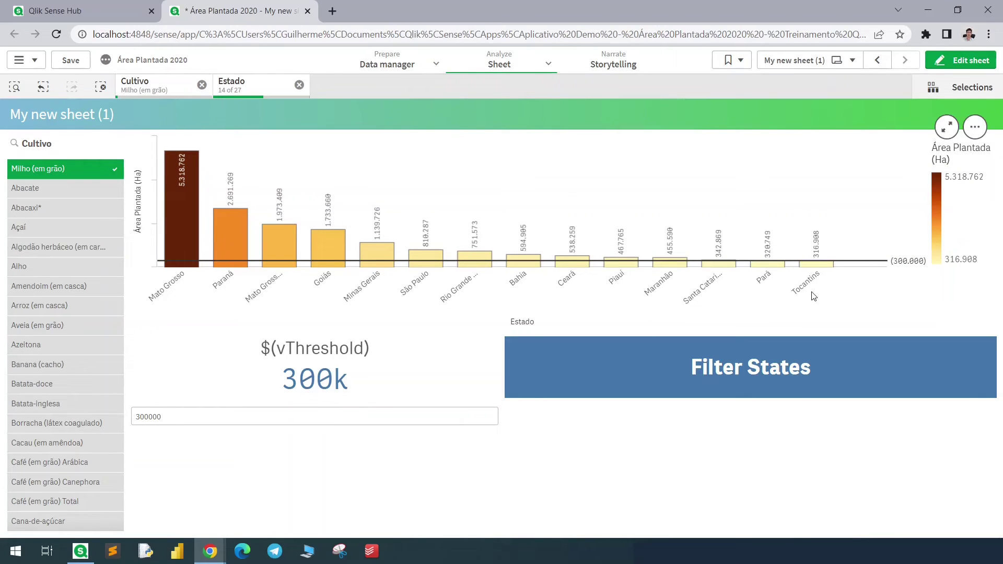
pyautogui.click(137, 417)
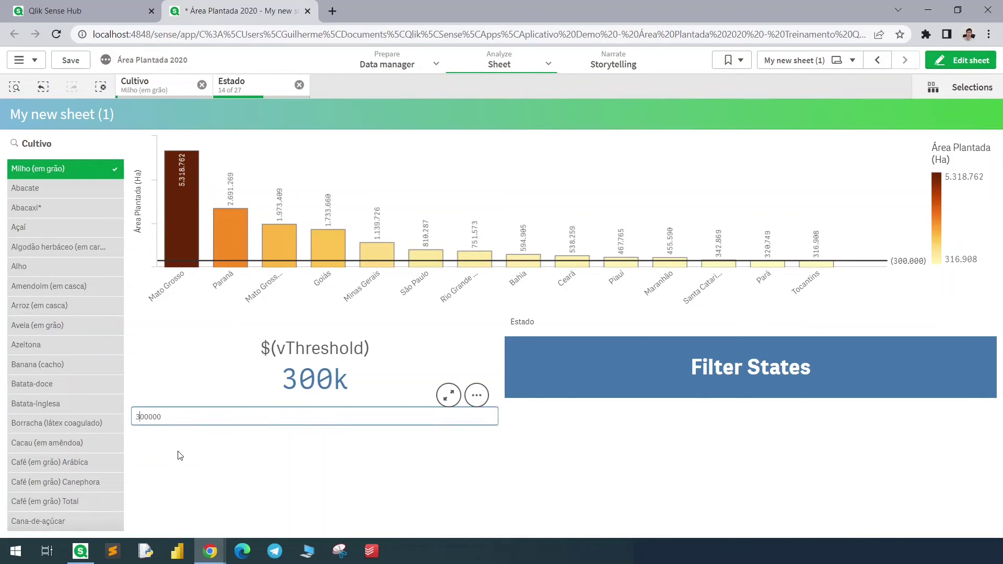
pyautogui.write('5')
pyautogui.press('Return')
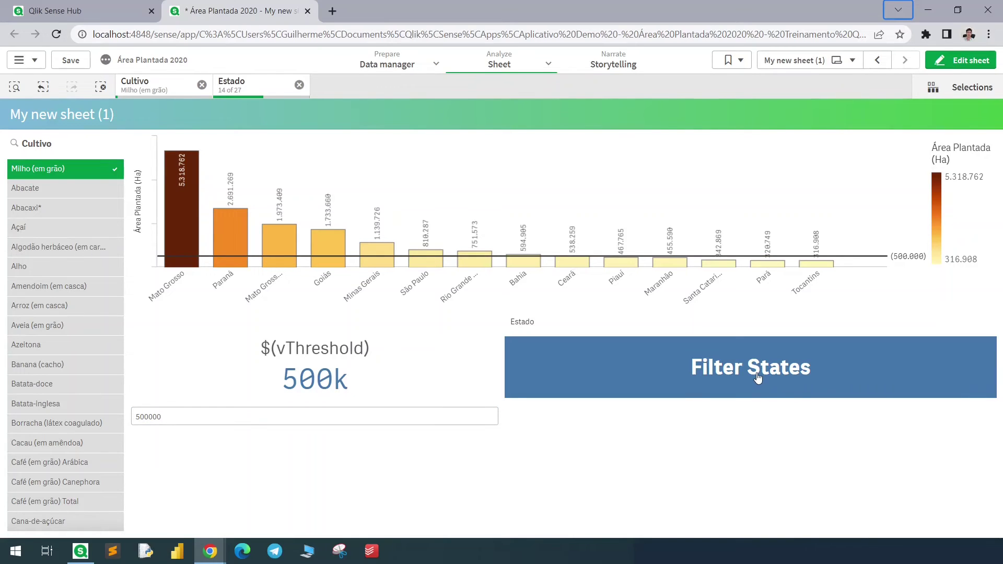
pyautogui.click(758, 378)
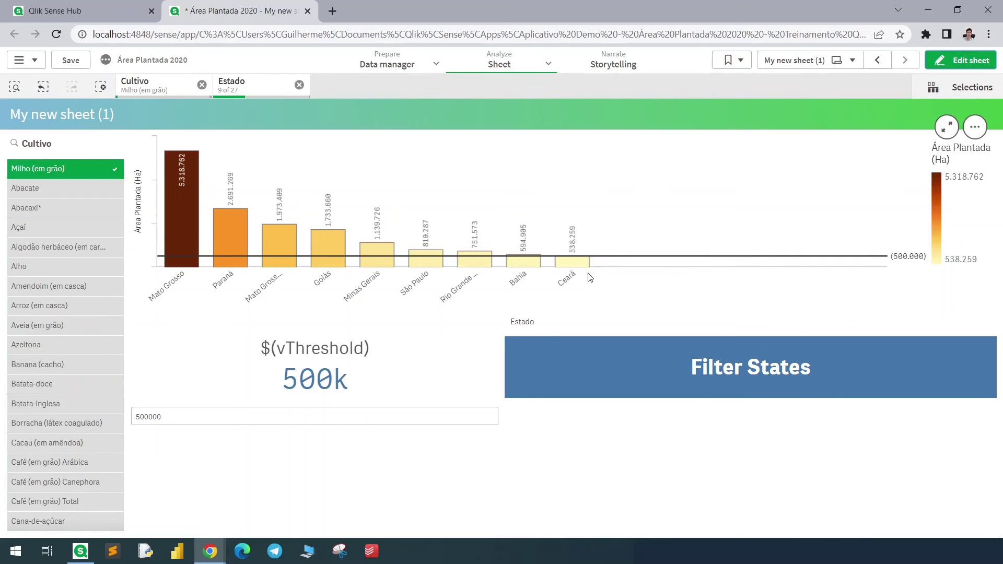
# - Return to edit mode and open the Filter States button's value expression
pyautogui.click(960, 61)
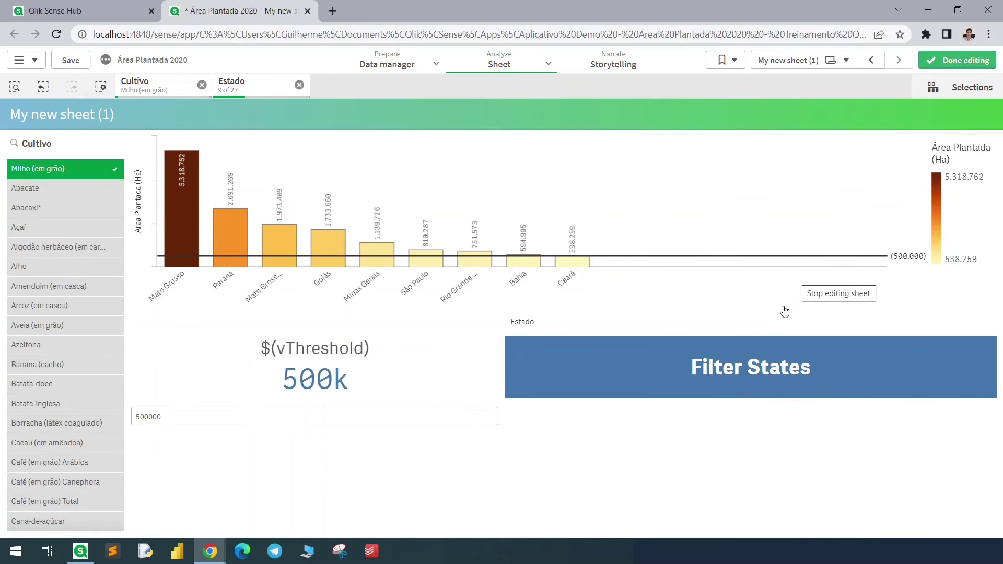
pyautogui.click(763, 347)
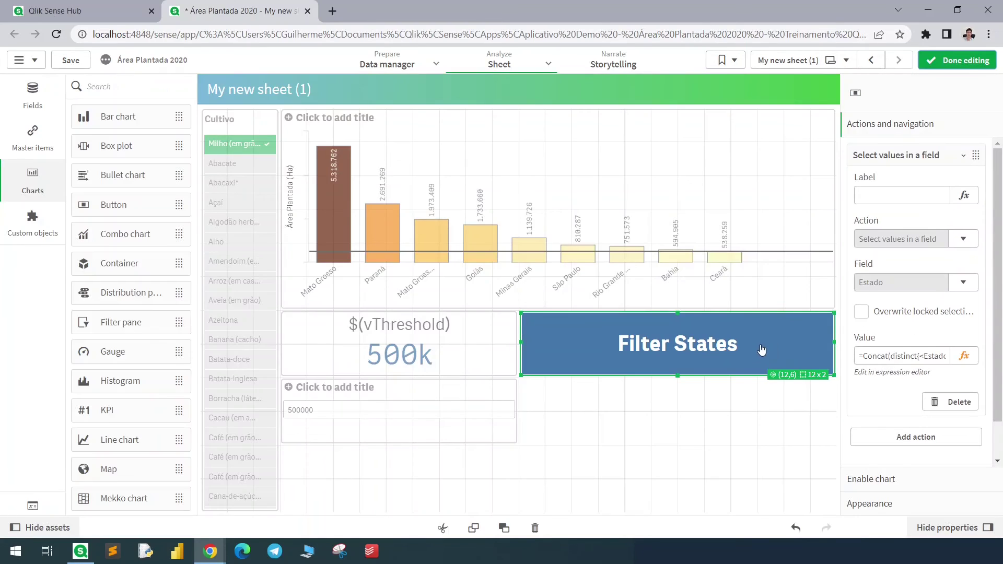
pyautogui.click(964, 356)
# - Wrap the Concat expression in '$(=' and ')' on their own lines
pyautogui.hotkey('ctrl', 'Home')
pyautogui.press('Right')
pyautogui.press('Return')
pyautogui.press('Return')
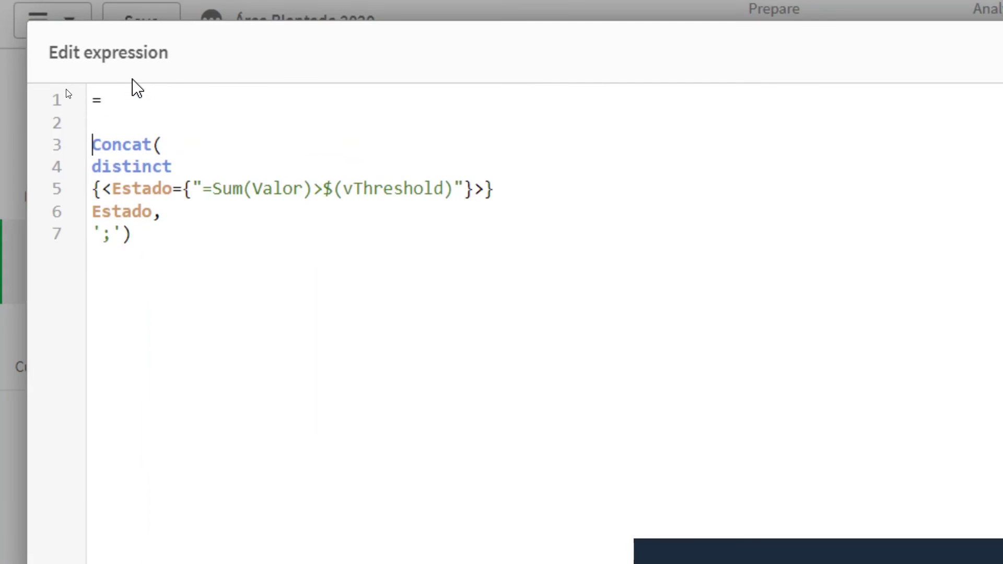
pyautogui.press('Up')
pyautogui.write("'$(=")
pyautogui.click(302, 263)
pyautogui.press('Return')
pyautogui.write(")'")
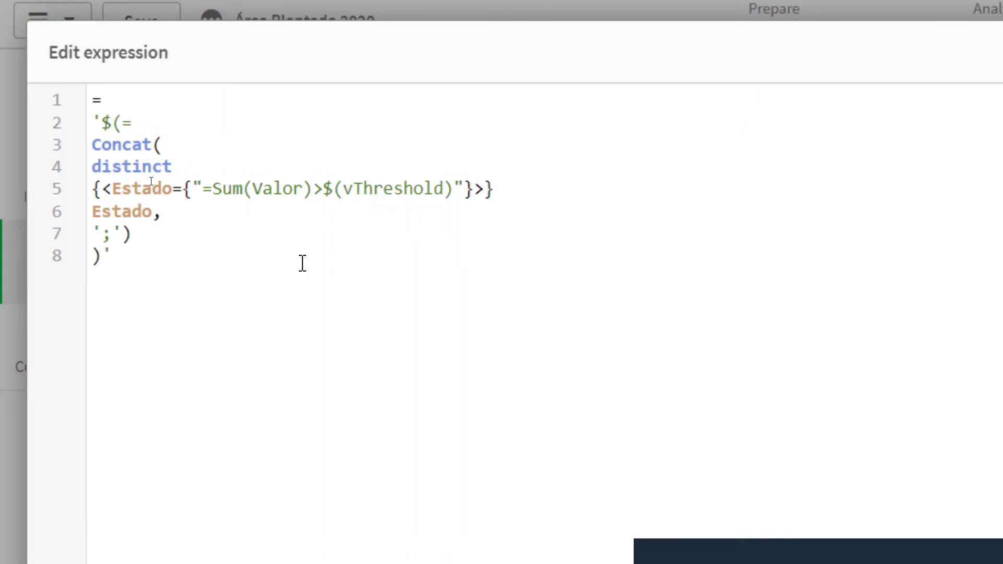